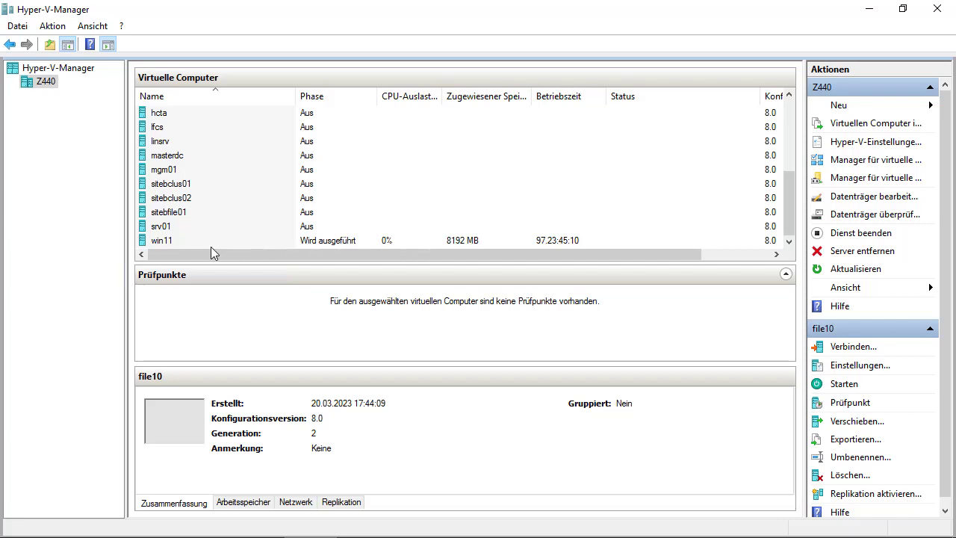
- Select the win11 virtual machine and look through the list of virtual machines on host Z440
{"action": "left_click", "coordinate": [190, 245]}
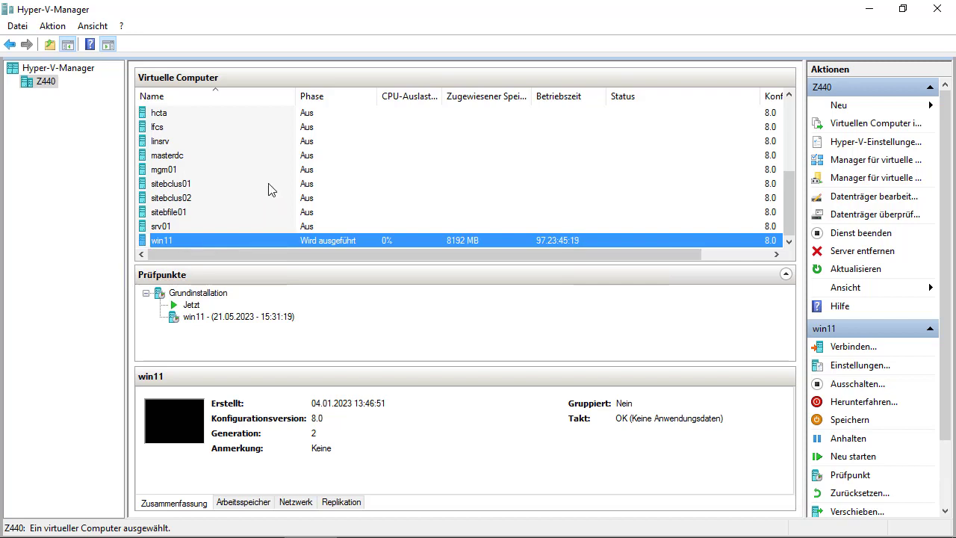
{"action": "scroll", "coordinate": [268, 188], "scroll_direction": "up", "scroll_amount": 5}
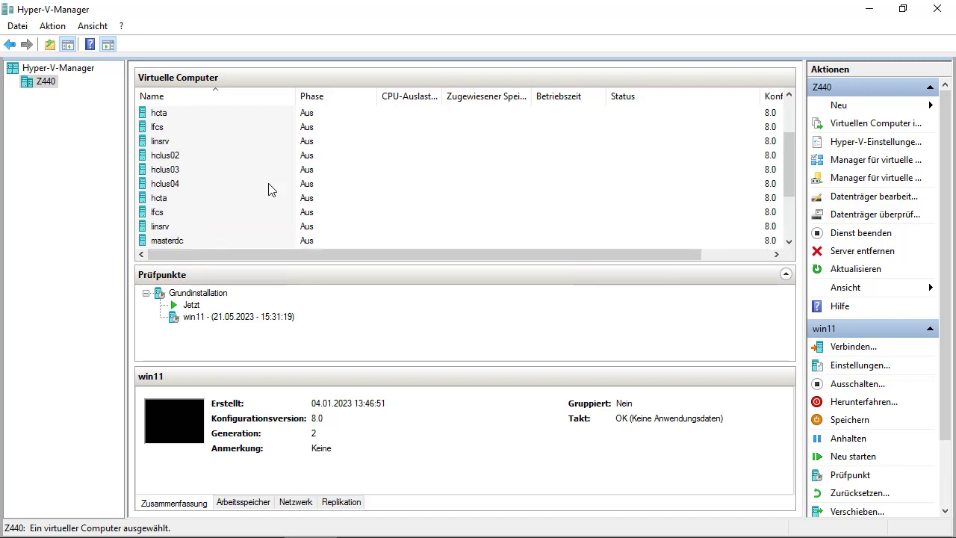
{"action": "scroll", "coordinate": [268, 188], "scroll_direction": "down", "scroll_amount": 5}
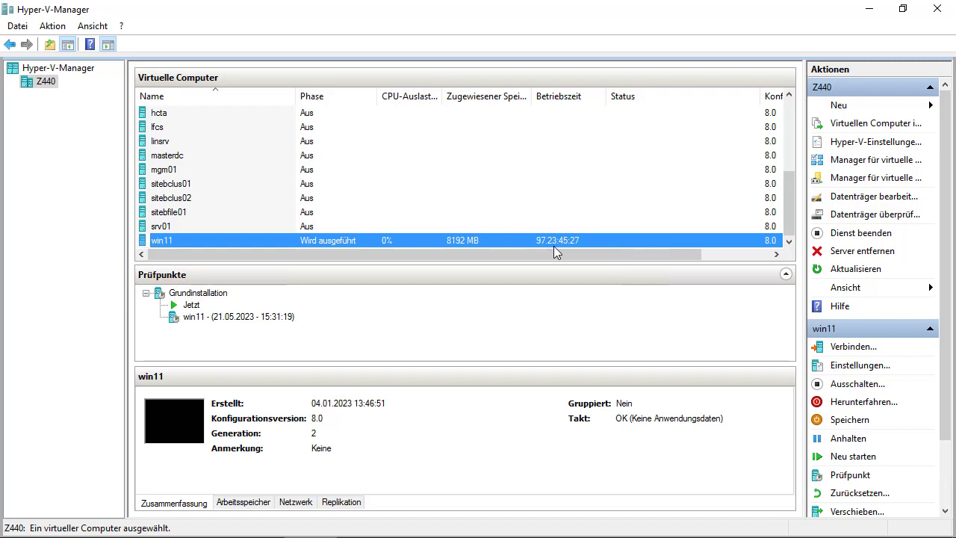
- Review the security, memory and processor settings of the win11 virtual machine and close them without changes
{"action": "right_click", "coordinate": [254, 240]}
{"action": "left_click", "coordinate": [328, 272]}
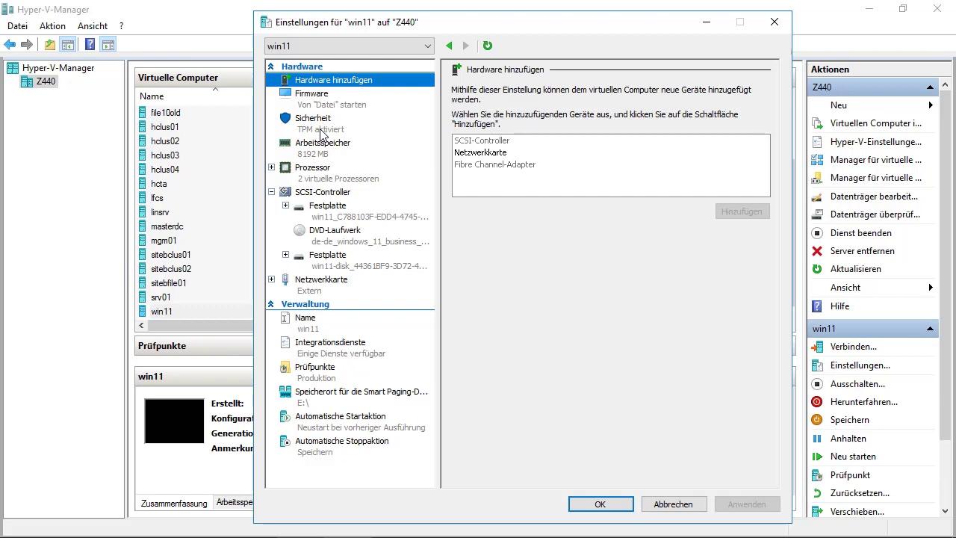
{"action": "left_click", "coordinate": [322, 133]}
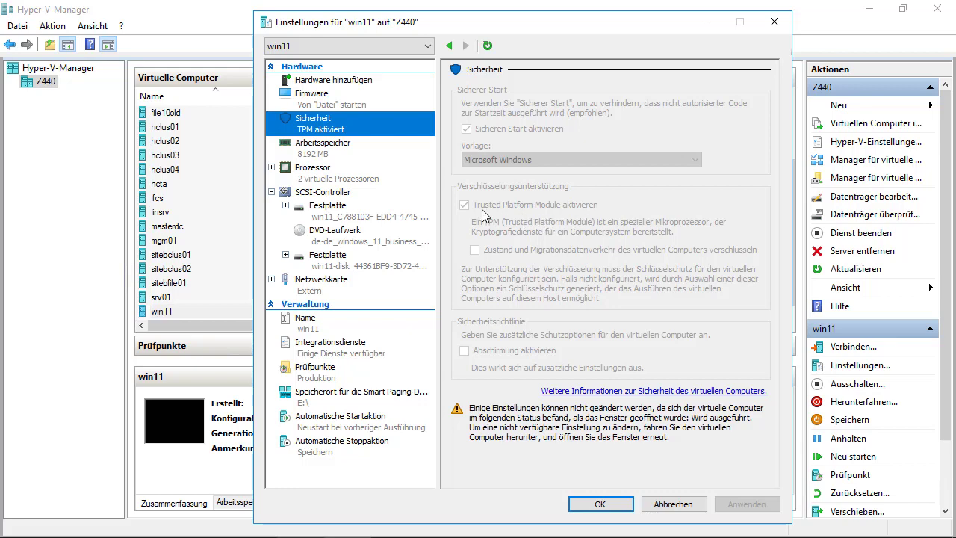
{"action": "left_click", "coordinate": [327, 152]}
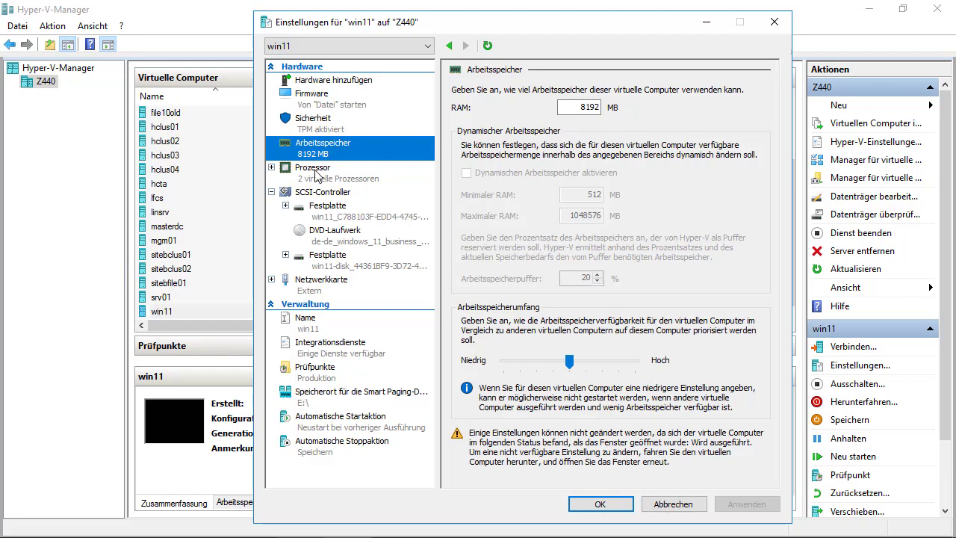
{"action": "left_click", "coordinate": [313, 173]}
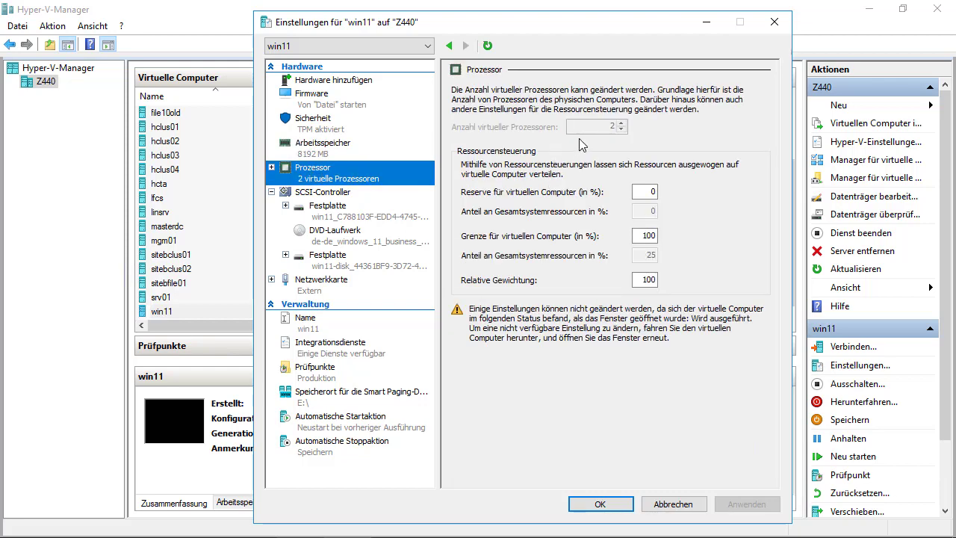
{"action": "left_click", "coordinate": [773, 22]}
- Connect to the running win11 virtual machine to show its desktop
{"action": "left_click", "coordinate": [258, 312]}
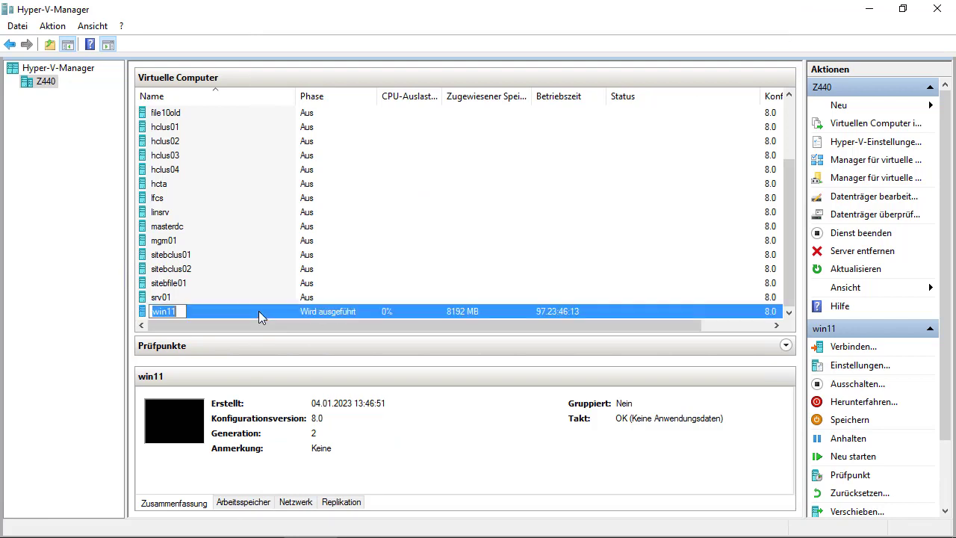
{"action": "left_click", "coordinate": [253, 269]}
{"action": "left_click", "coordinate": [246, 310]}
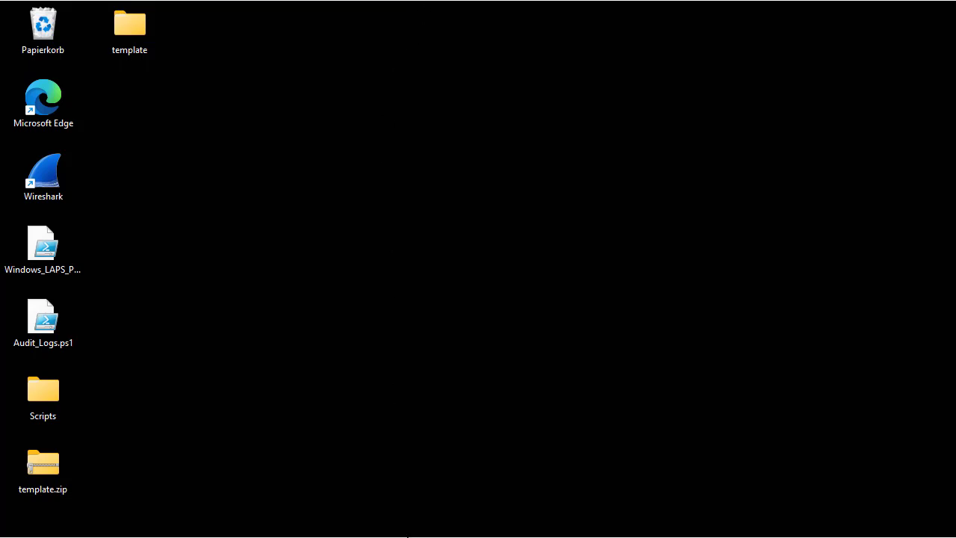
- View the System page of the Windows settings inside the win11 virtual machine and close it
{"action": "mouse_move", "coordinate": [365, 531]}
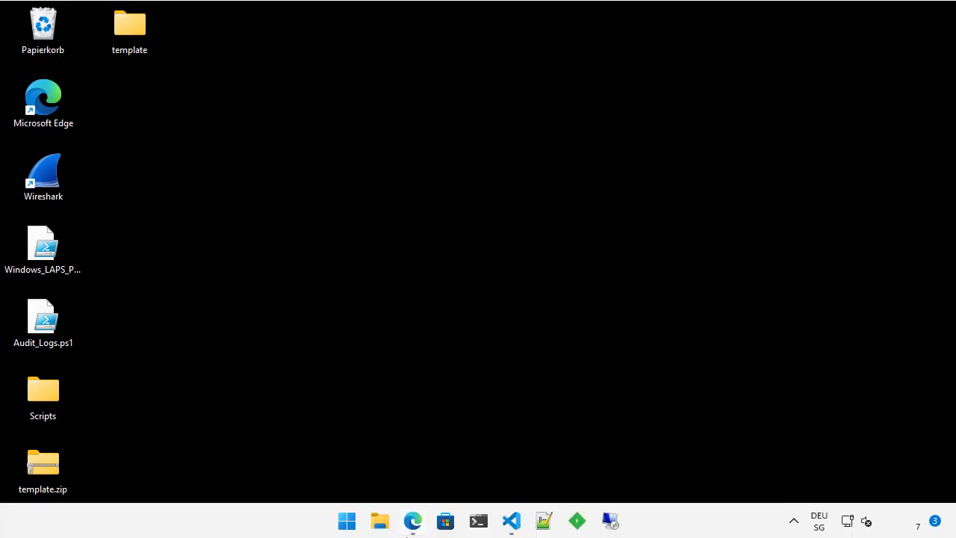
{"action": "left_click", "coordinate": [348, 523]}
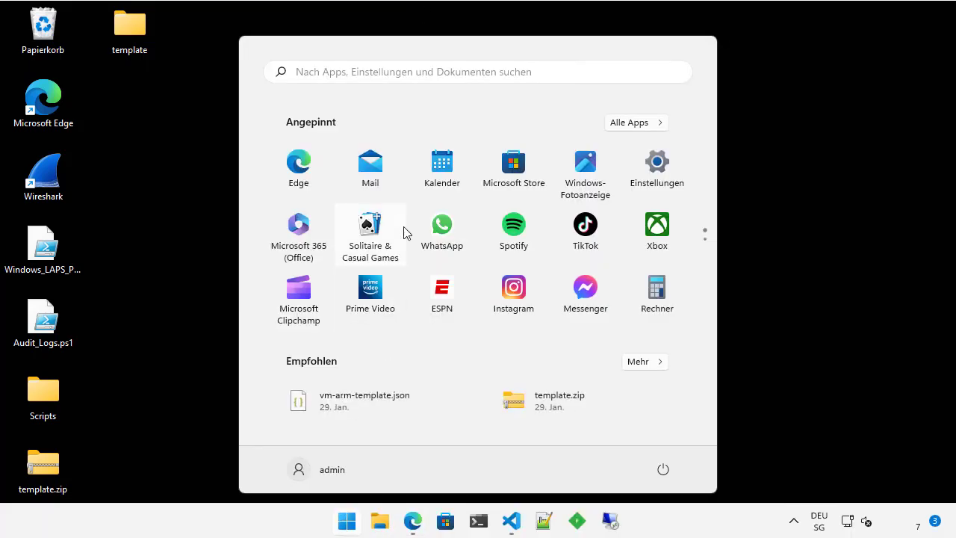
{"action": "left_click", "coordinate": [658, 161]}
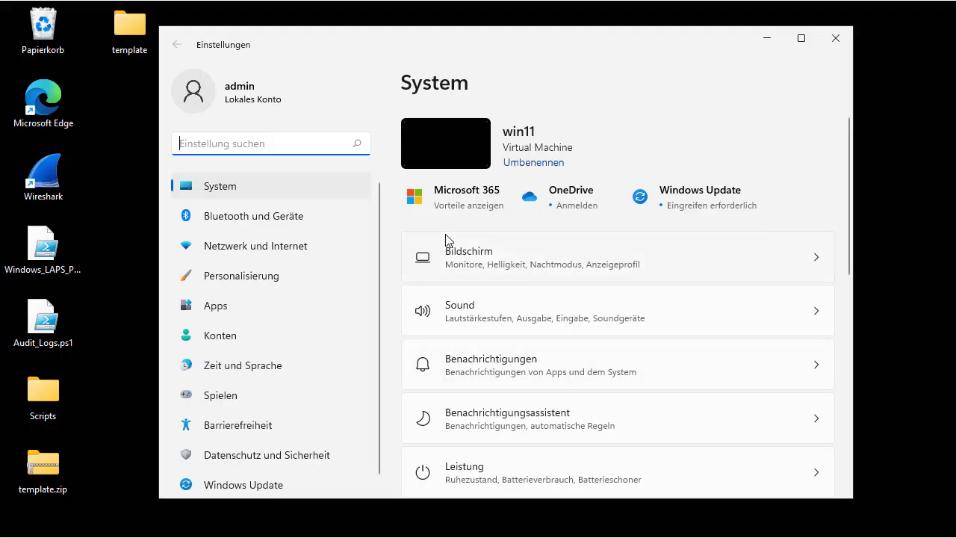
{"action": "left_click", "coordinate": [834, 37]}
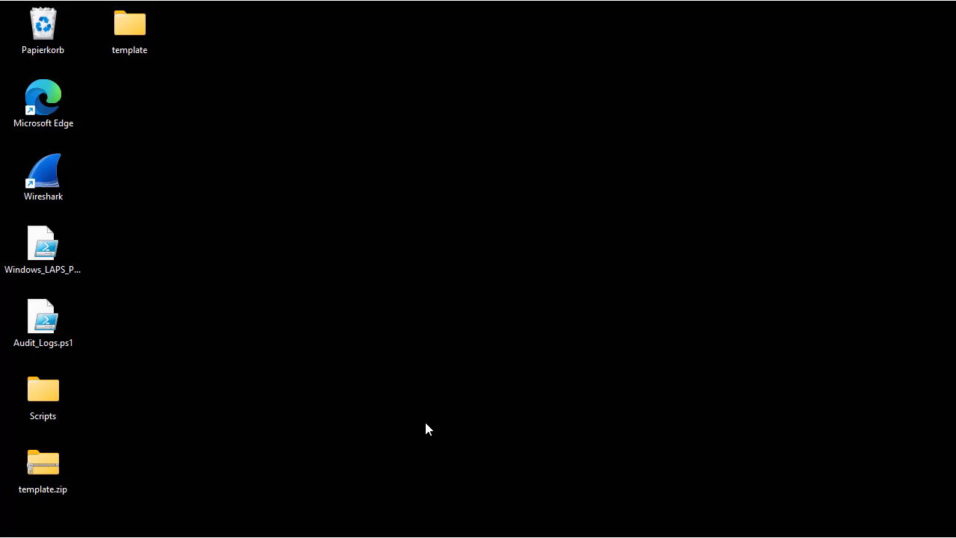
{"action": "mouse_move", "coordinate": [431, 534]}
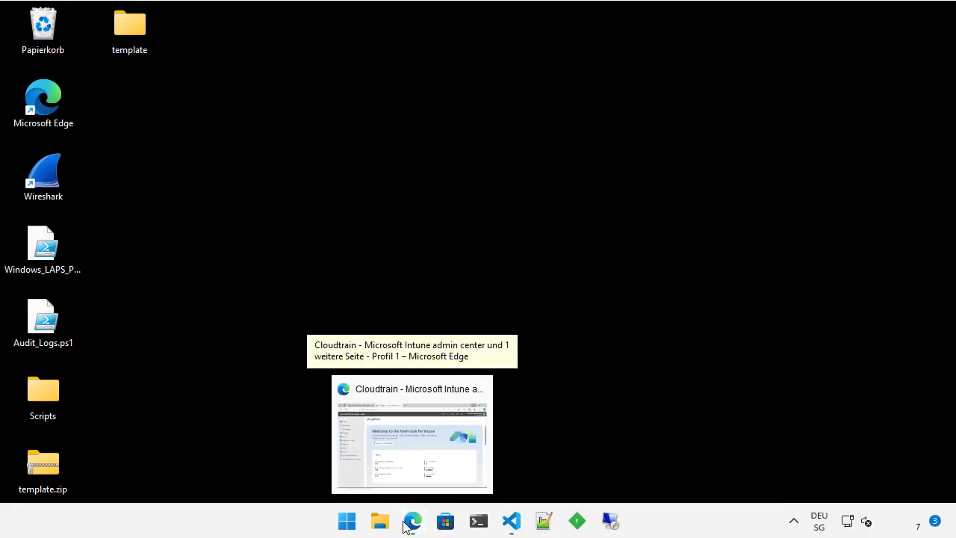
{"action": "mouse_move", "coordinate": [514, 529]}
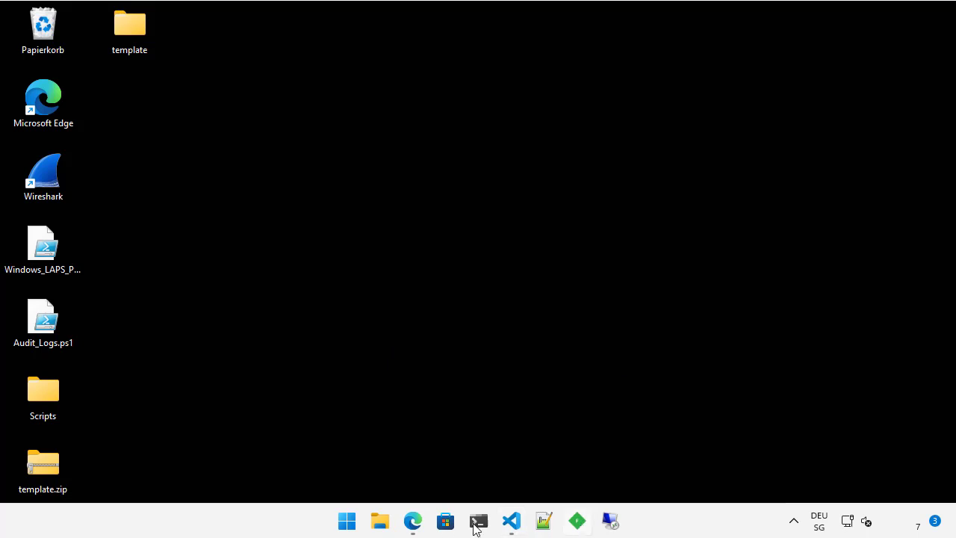
{"action": "left_click", "coordinate": [347, 521]}
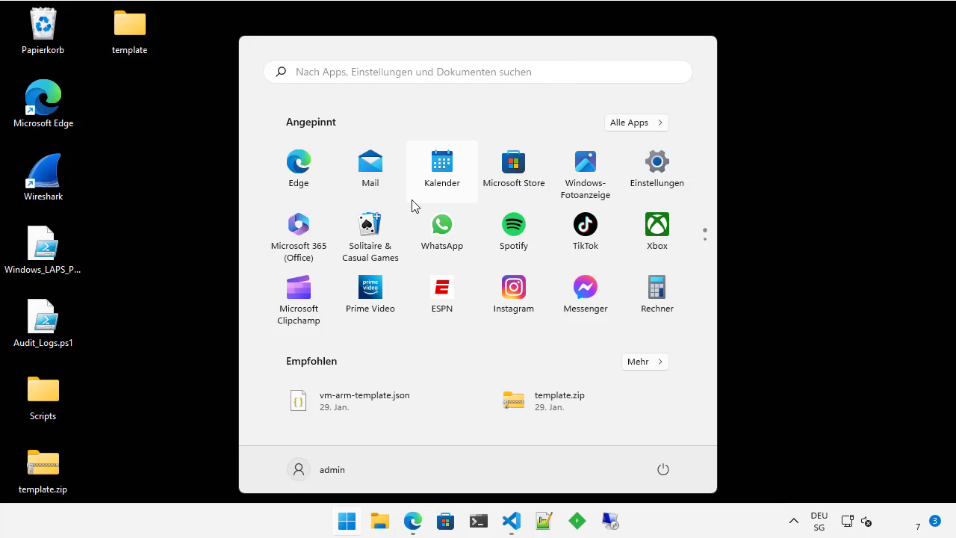
{"action": "left_click", "coordinate": [801, 219]}
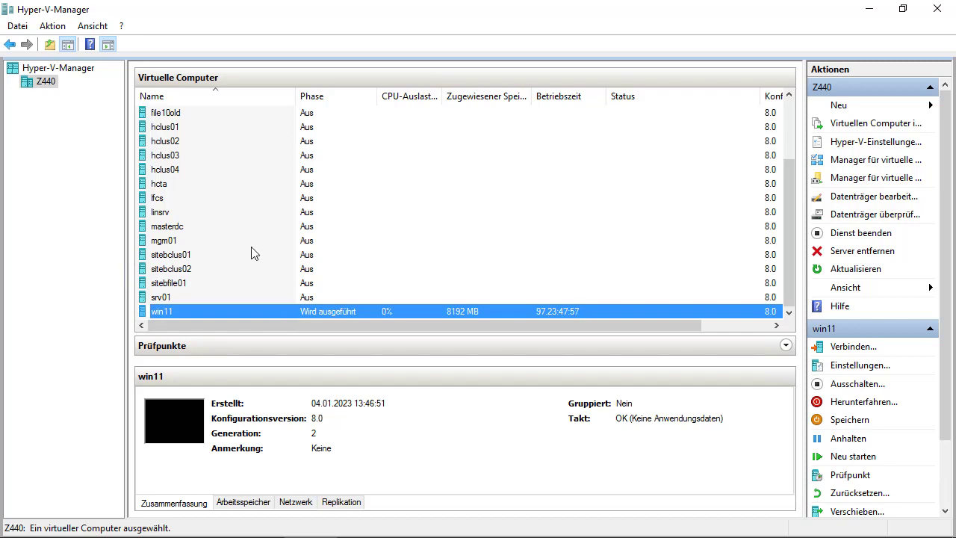
- Look through the virtual machine lists of hosts Z440 and PRODESK, selecting 102-DC and 102-MDT on PRODESK
{"action": "scroll", "coordinate": [252, 253], "scroll_direction": "up", "scroll_amount": 1}
{"action": "scroll", "coordinate": [251, 253], "scroll_direction": "up", "scroll_amount": 1}
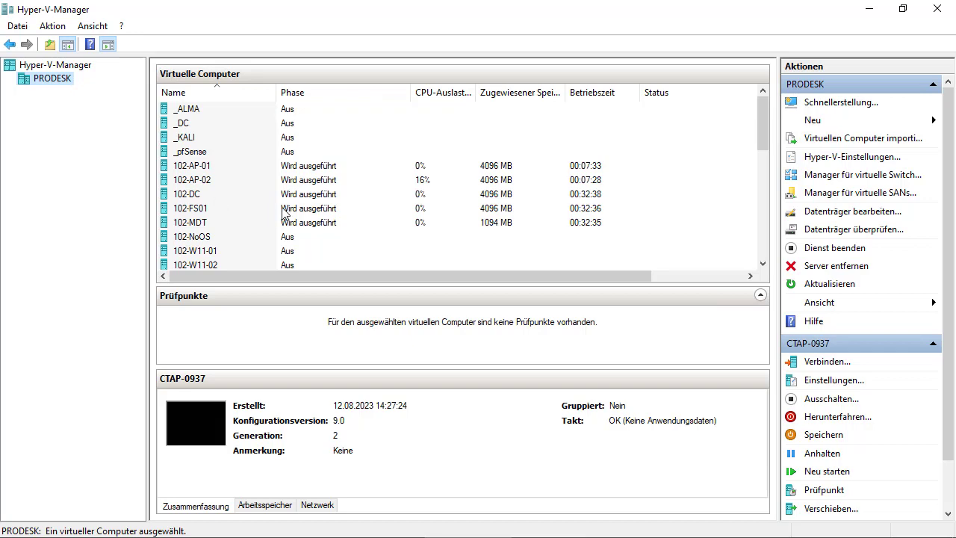
{"action": "left_click", "coordinate": [214, 197]}
{"action": "left_click", "coordinate": [214, 223]}
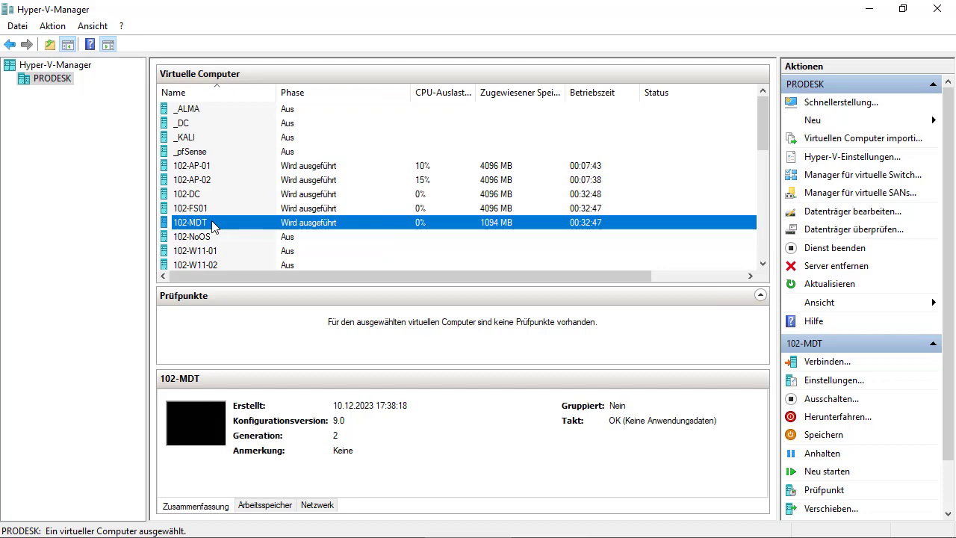
{"action": "scroll", "coordinate": [265, 179], "scroll_direction": "down", "scroll_amount": 4}
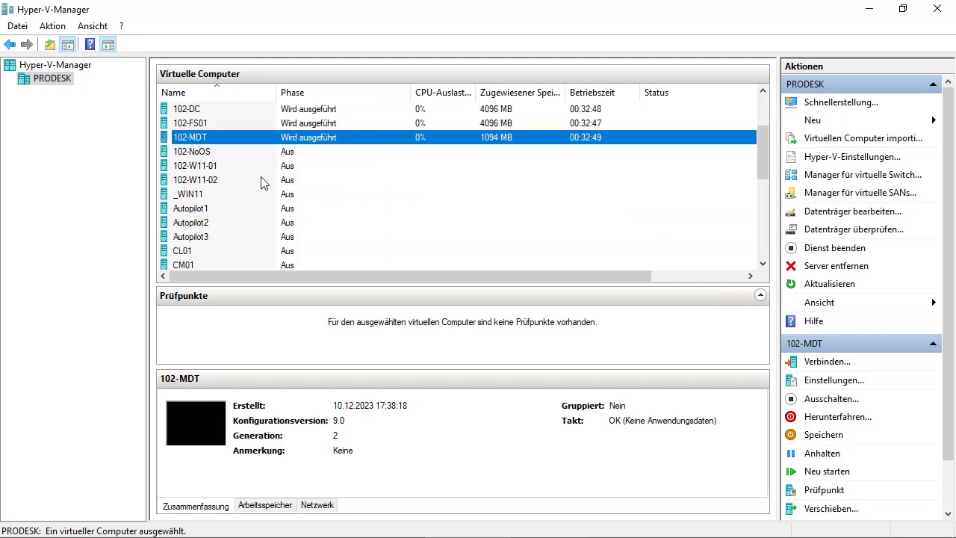
{"action": "scroll", "coordinate": [216, 176], "scroll_direction": "down", "scroll_amount": 4}
{"action": "scroll", "coordinate": [216, 176], "scroll_direction": "up", "scroll_amount": 6}
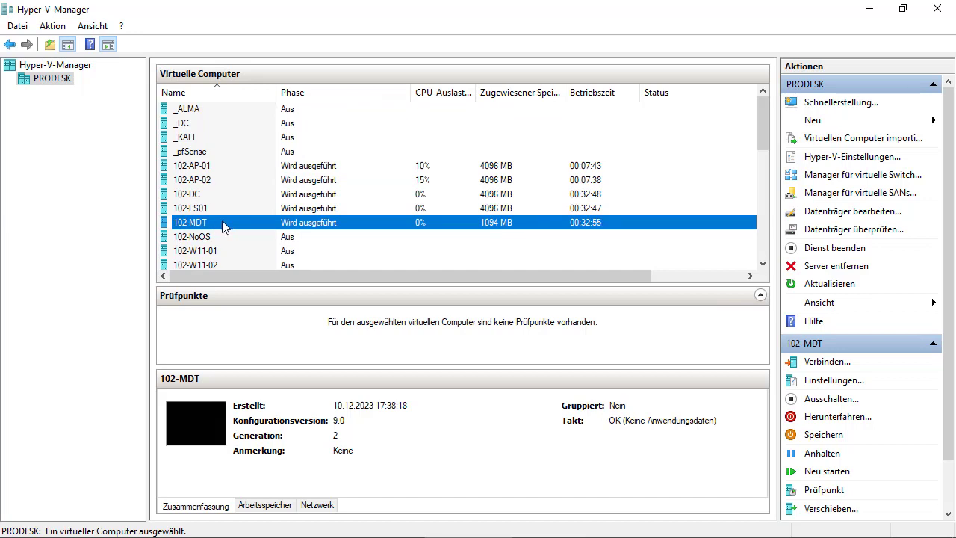
- Start Task Manager on the PRODESK host and examine its CPU and memory performance
{"action": "left_click", "coordinate": [25, 525]}
{"action": "right_click", "coordinate": [25, 525]}
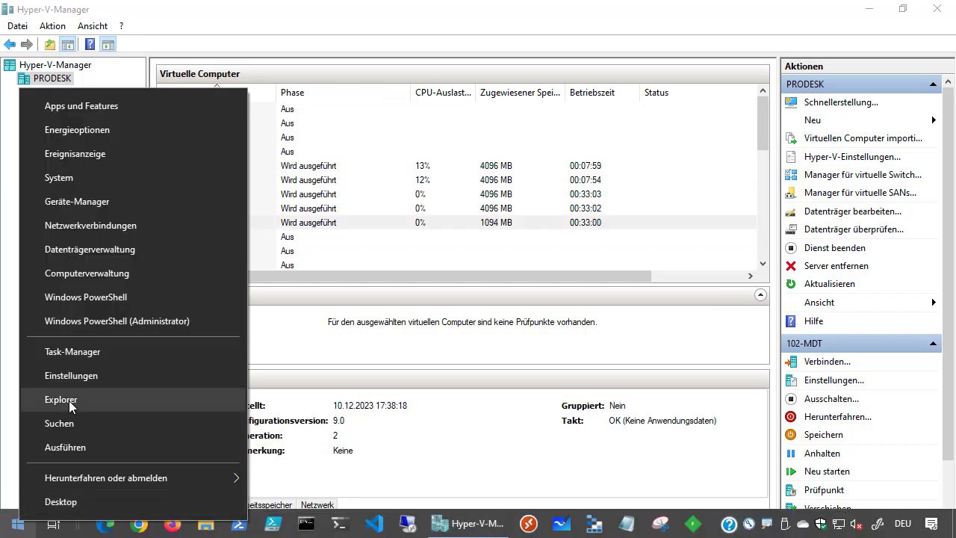
{"action": "left_click", "coordinate": [85, 351]}
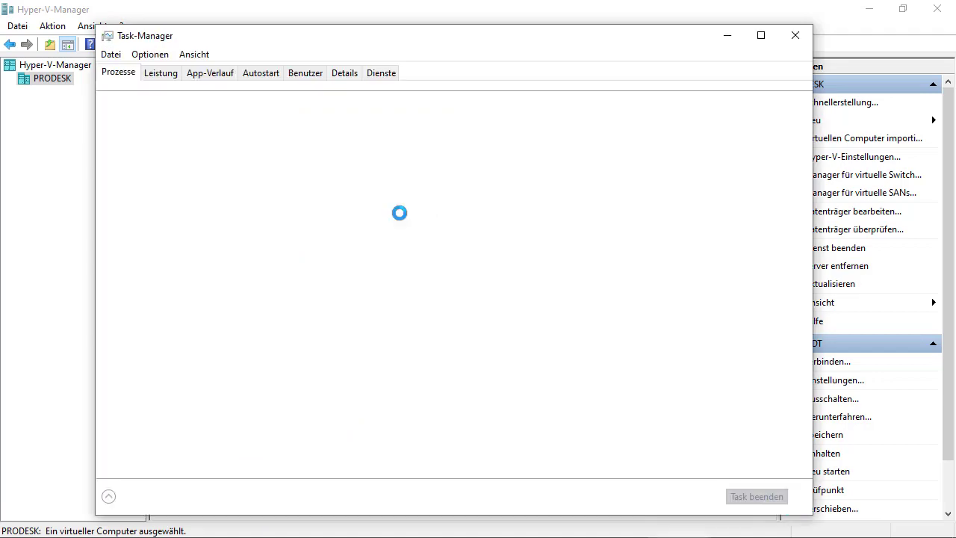
{"action": "left_click", "coordinate": [161, 75]}
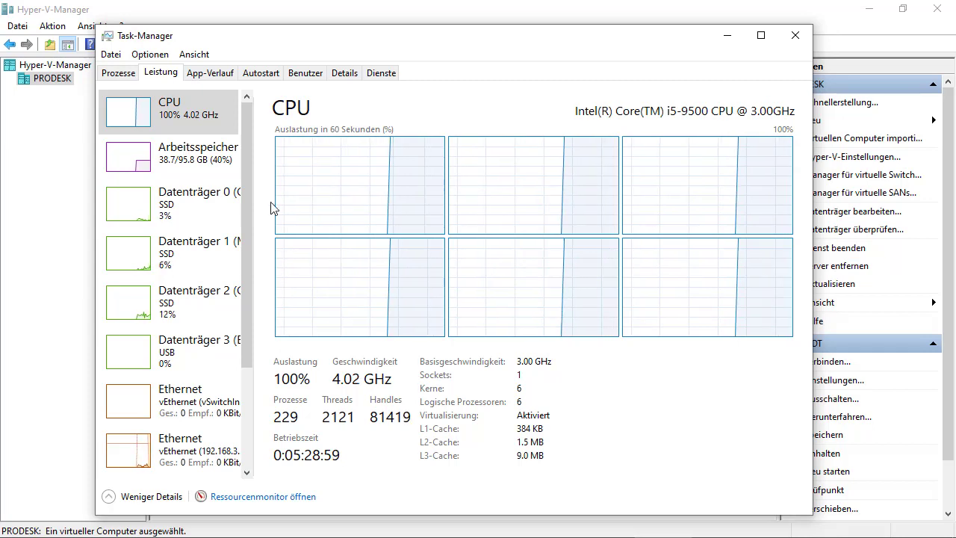
{"action": "left_click", "coordinate": [186, 158]}
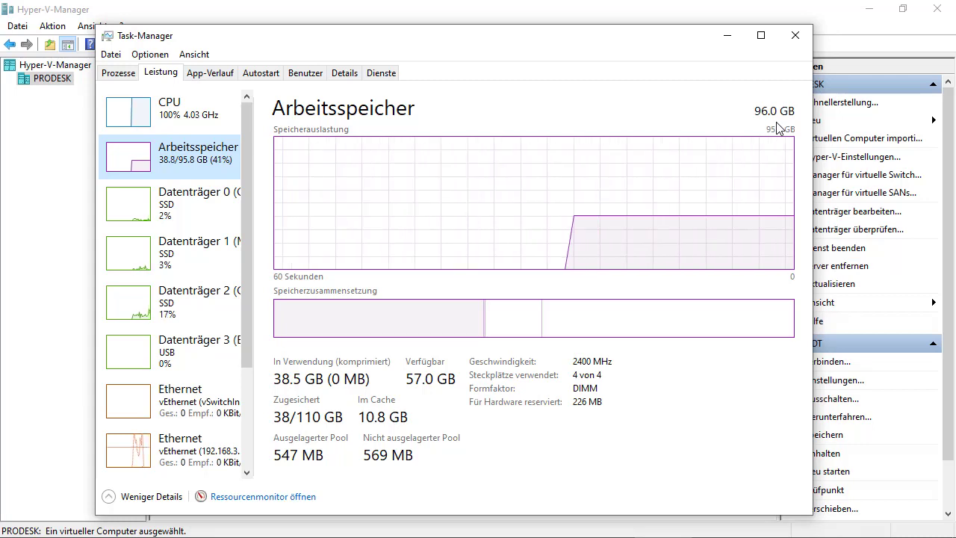
- Examine the performance of disks C:, G: and M: with the resource list widened, and return to the virtual machine list
{"action": "left_click", "coordinate": [191, 208]}
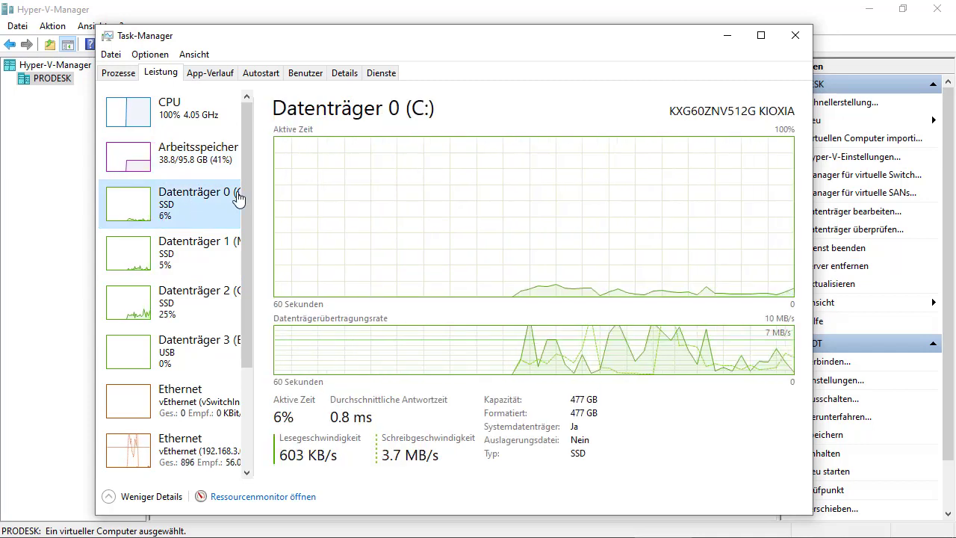
{"action": "left_click_drag", "start_coordinate": [255, 220], "coordinate": [307, 220]}
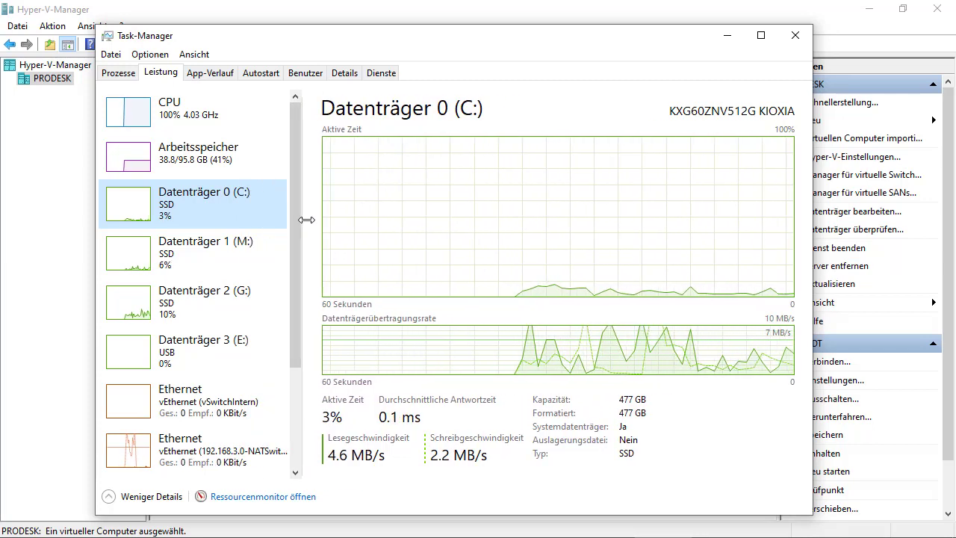
{"action": "left_click", "coordinate": [192, 301]}
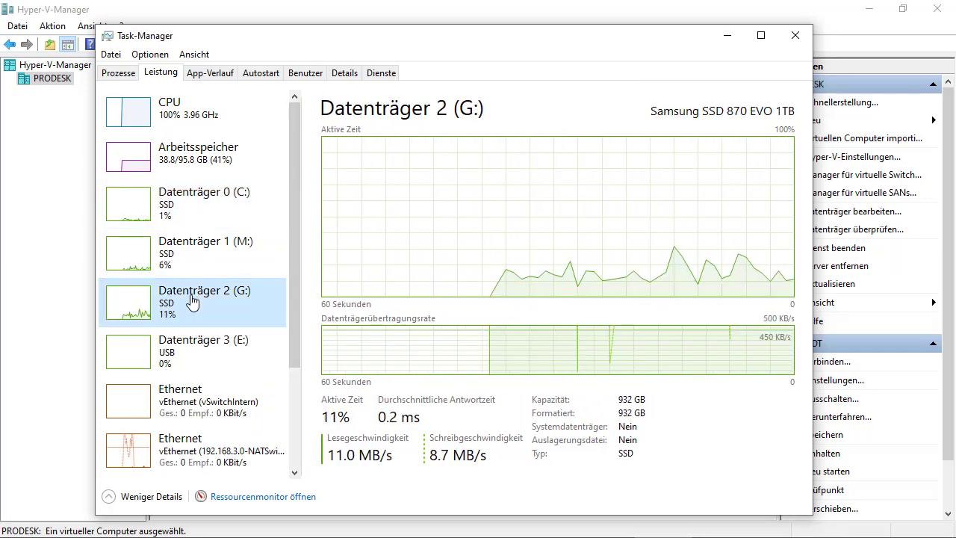
{"action": "left_click", "coordinate": [193, 261]}
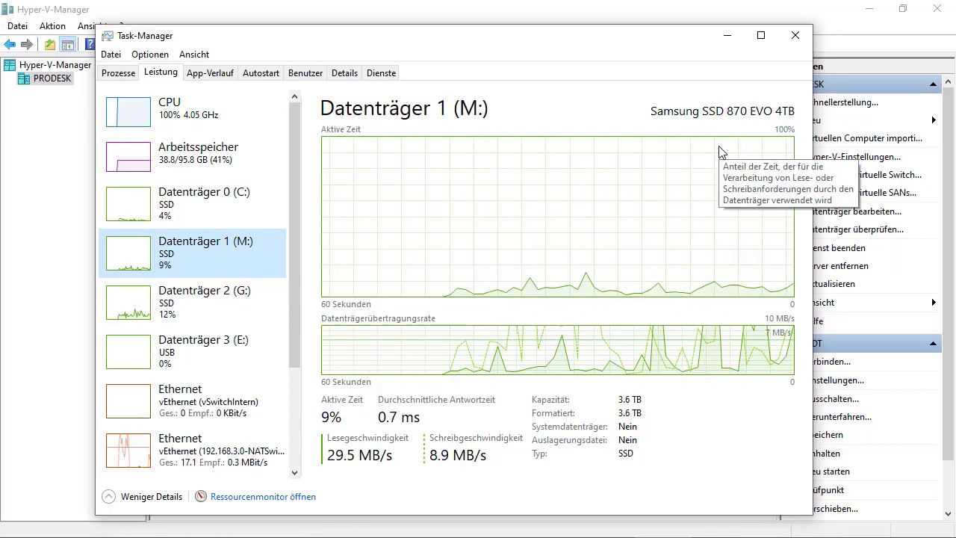
{"action": "left_click", "coordinate": [795, 35]}
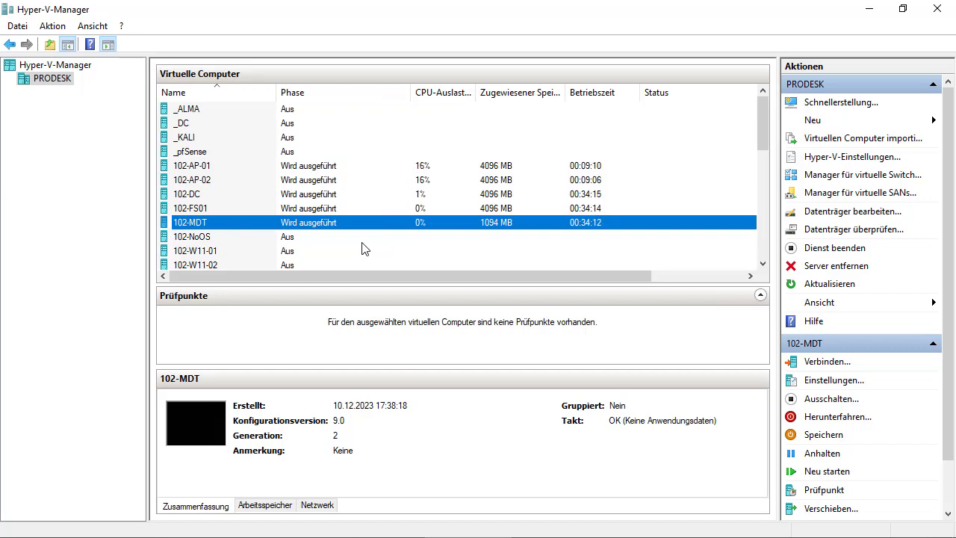
{"action": "left_click", "coordinate": [239, 196]}
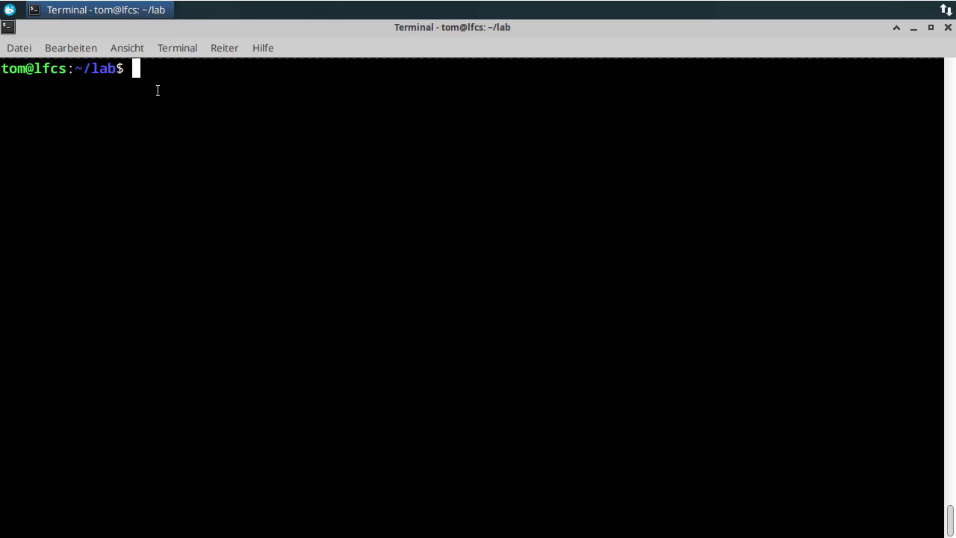
- Run hostnamectl in the Linux terminal and highlight the hardware vendor and hardware model in its output
{"action": "type", "text": "hostnamrctl"}
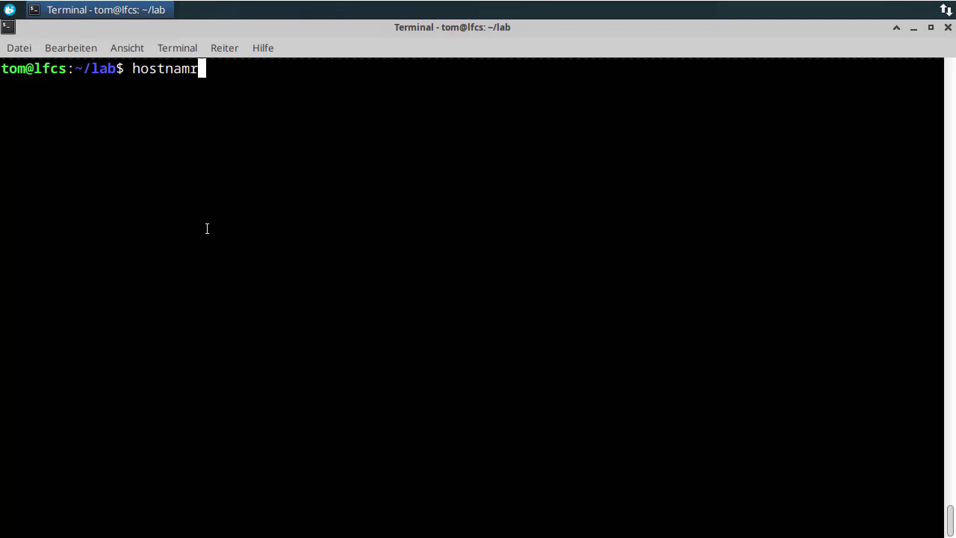
{"action": "key", "text": "BackSpace"}
{"action": "key", "text": "BackSpace"}
{"action": "key", "text": "BackSpace"}
{"action": "key", "text": "BackSpace"}
{"action": "type", "text": "r"}
{"action": "key", "text": "BackSpace"}
{"action": "type", "text": "ectl"}
{"action": "key", "text": "Return"}
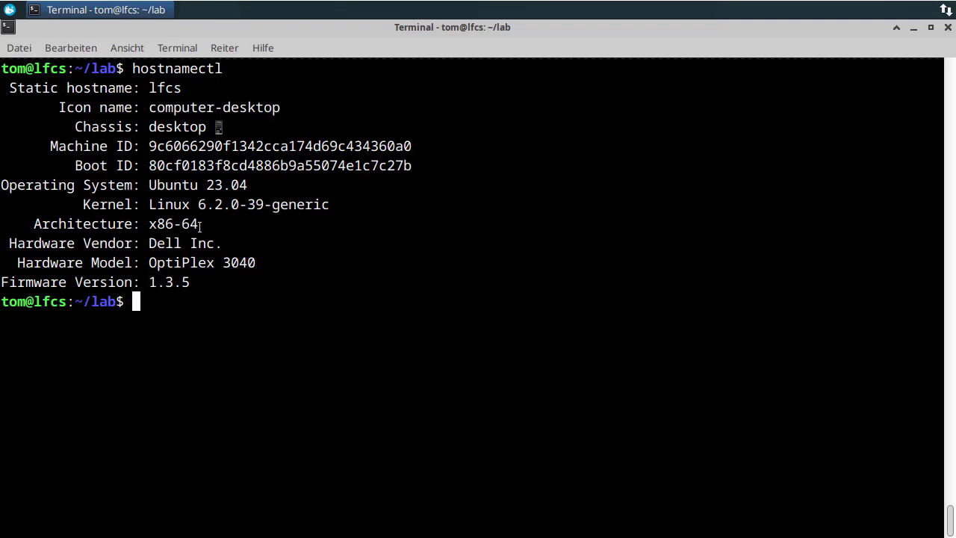
{"action": "left_click_drag", "start_coordinate": [147, 243], "coordinate": [214, 243]}
{"action": "left_click_drag", "start_coordinate": [148, 263], "coordinate": [256, 262]}
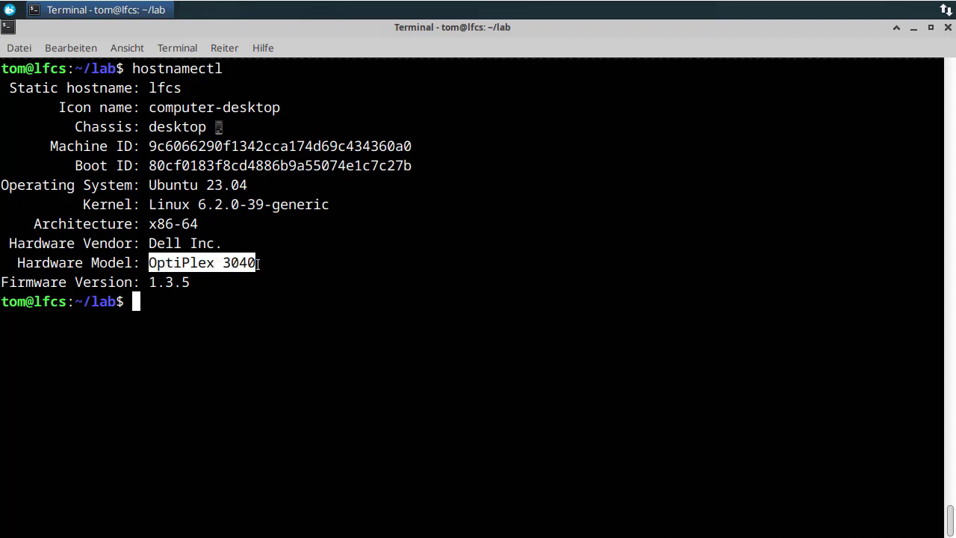
- Start the Chromium browser and search Google for dell optiplex 3040
{"action": "left_click", "coordinate": [9, 13]}
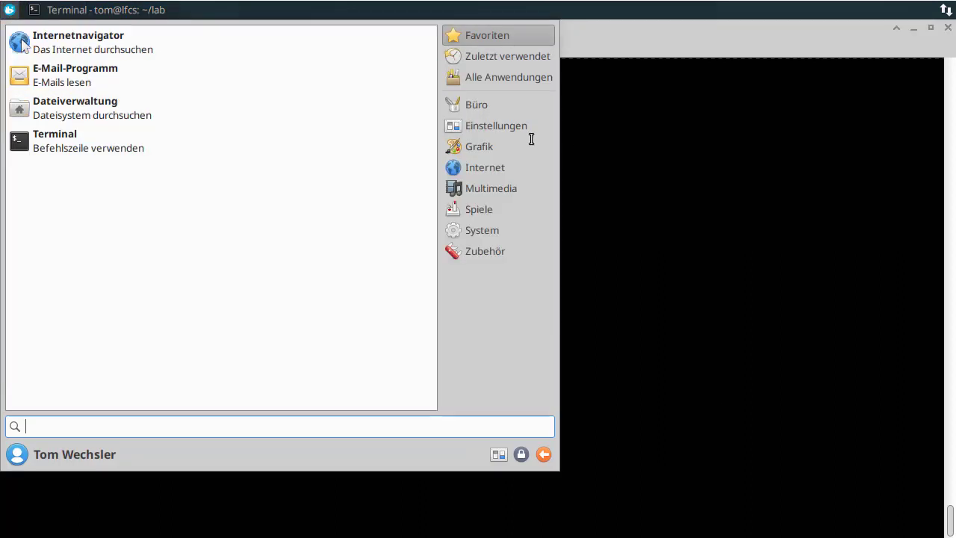
{"action": "left_click", "coordinate": [492, 167]}
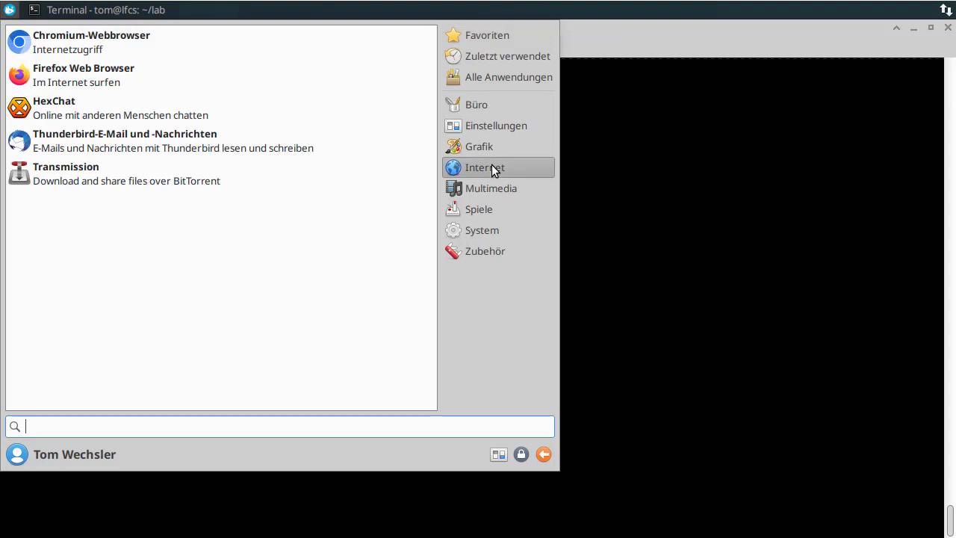
{"action": "left_click", "coordinate": [139, 46]}
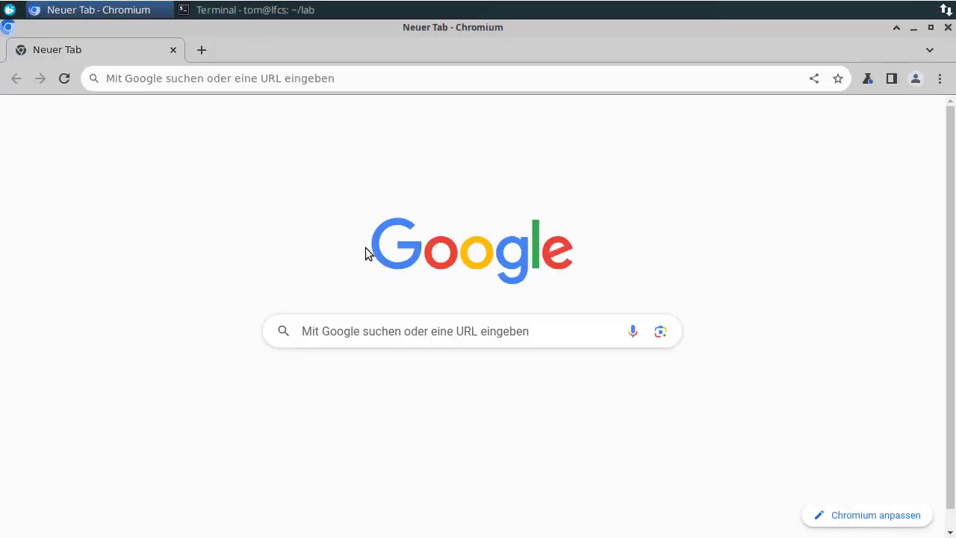
{"action": "left_click", "coordinate": [350, 330]}
{"action": "type", "text": "del"}
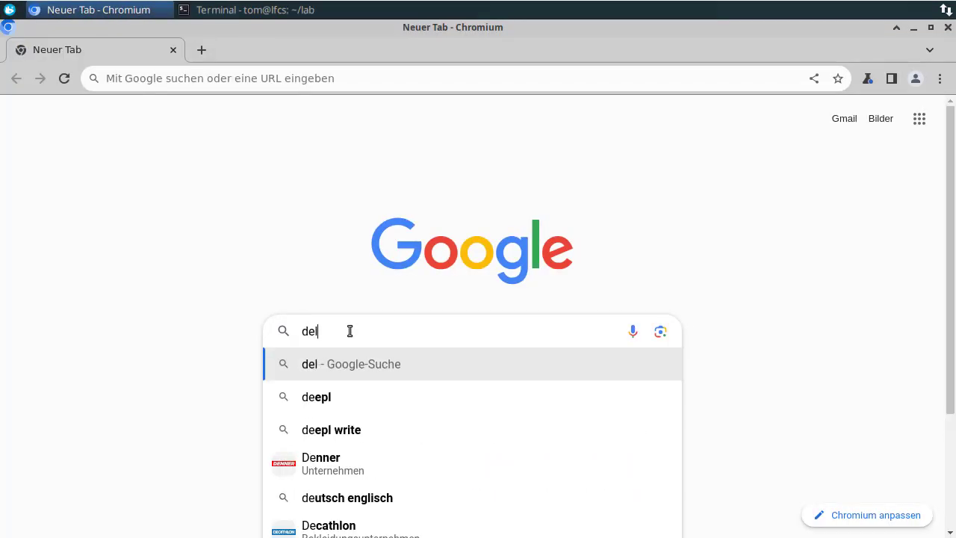
{"action": "type", "text": "l otpiplex 3040"}
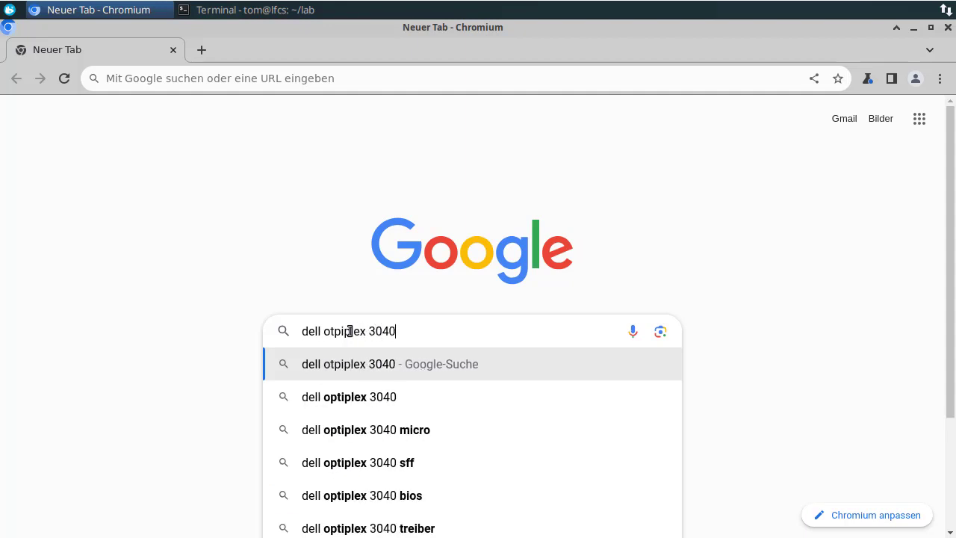
{"action": "key", "text": "Return"}
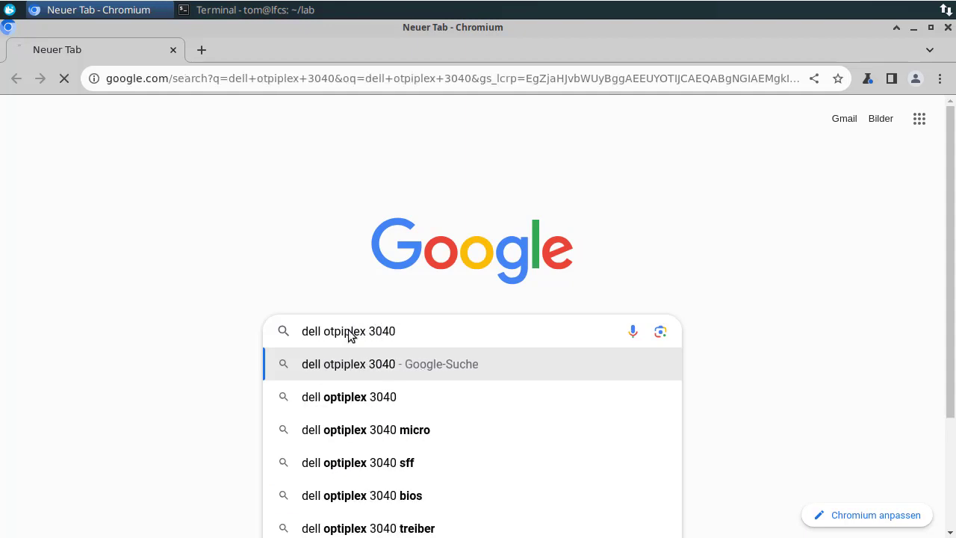
- Look at the image results for the Dell OptiPlex 3040 and close the browser
{"action": "left_click", "coordinate": [173, 180]}
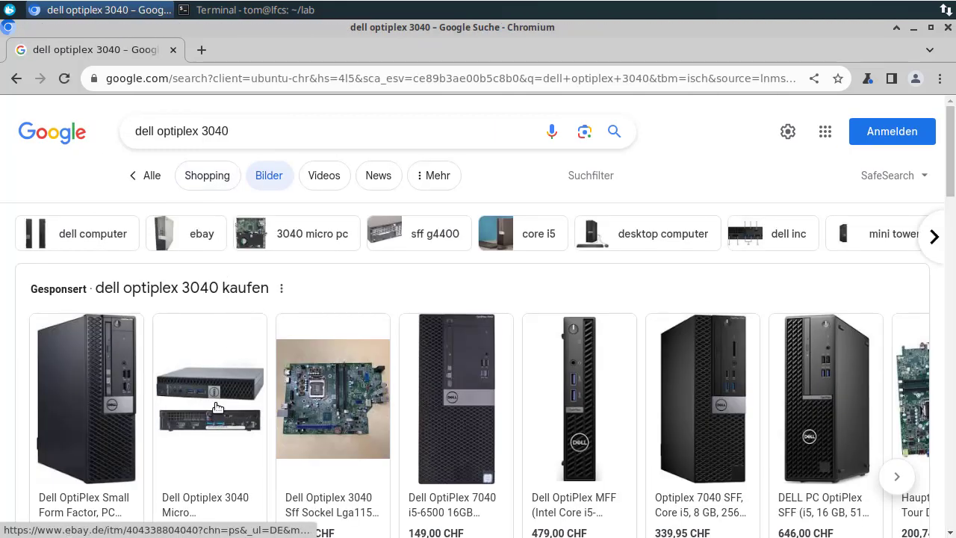
{"action": "mouse_move", "coordinate": [217, 410]}
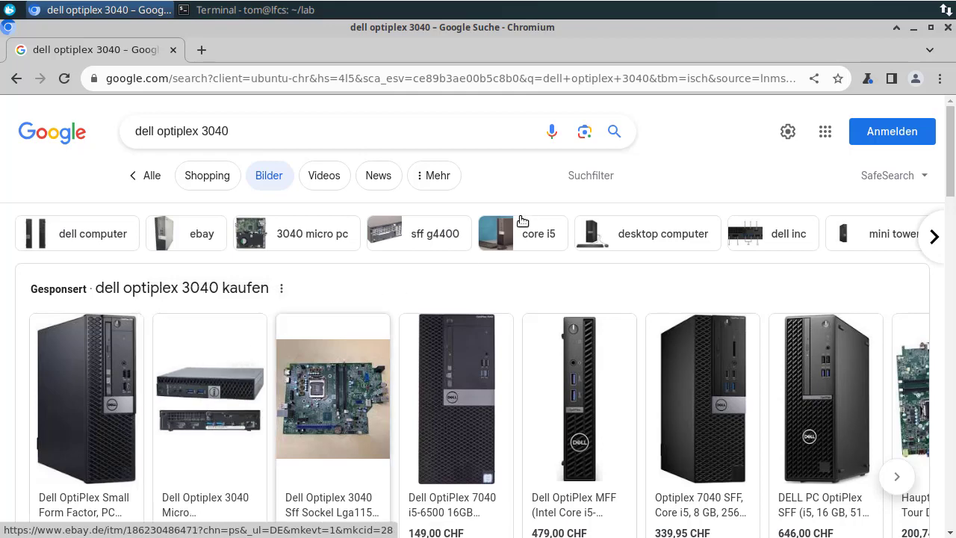
{"action": "left_click", "coordinate": [949, 30]}
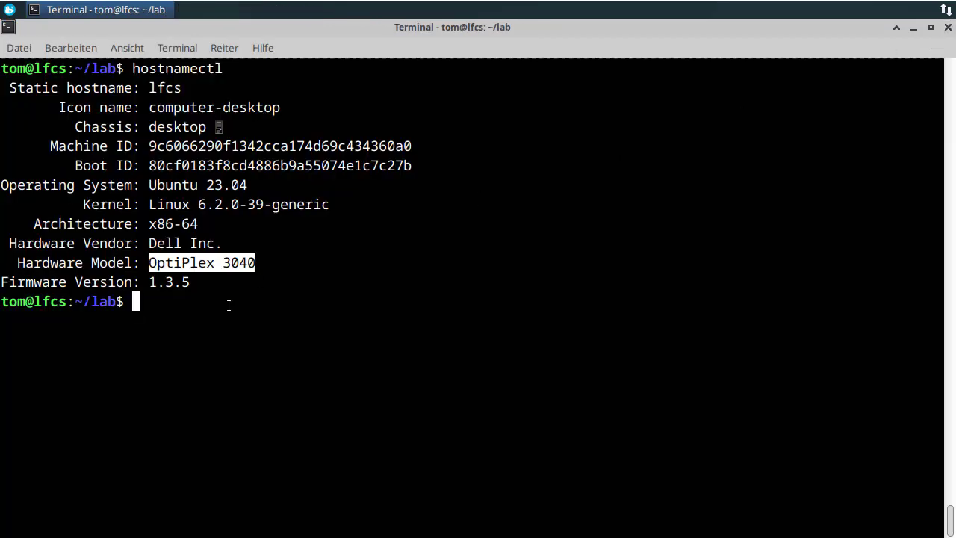
- Run hostnamectl again in a cleared terminal and highlight the operating system in its output
{"action": "left_click", "coordinate": [228, 305]}
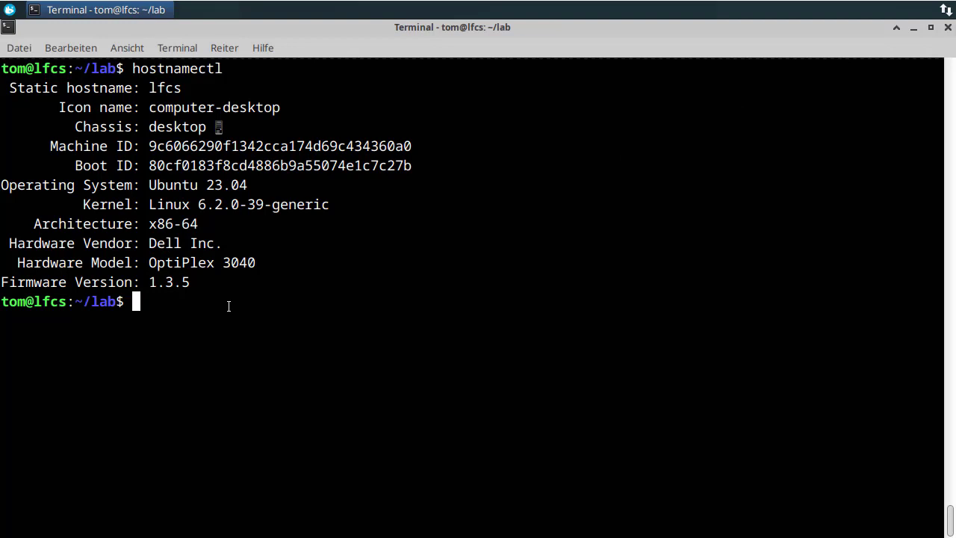
{"action": "key", "text": "ctrl+l"}
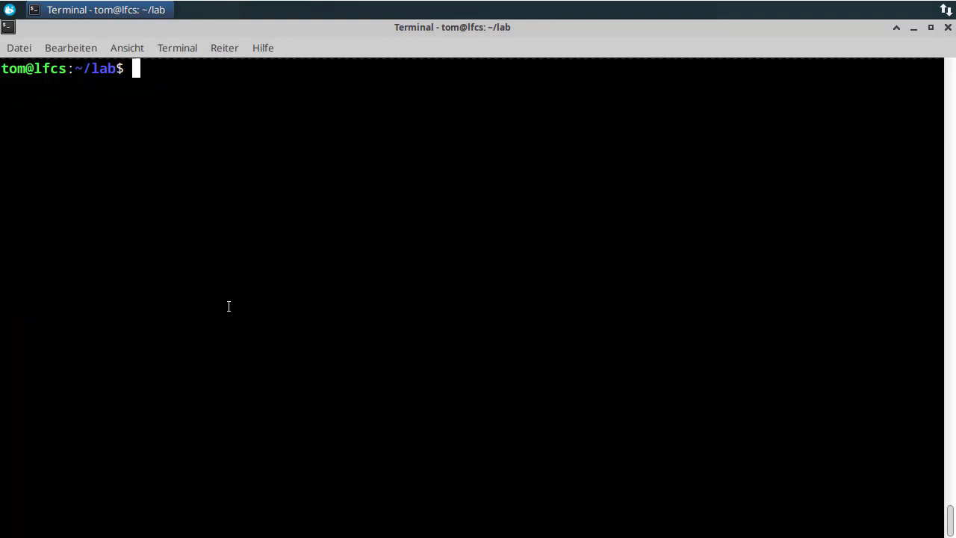
{"action": "key", "text": "Return"}
{"action": "key", "text": "Return"}
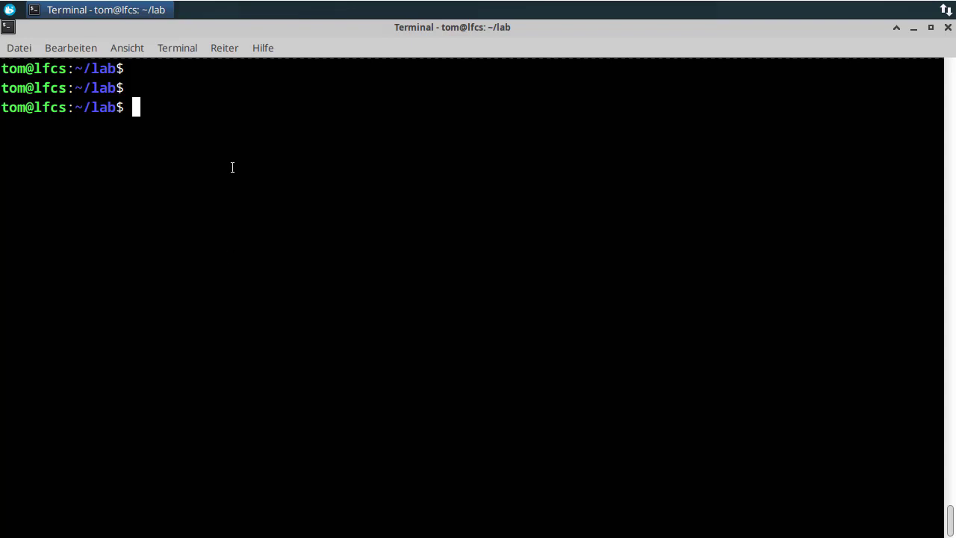
{"action": "type", "text": "hostnamectl"}
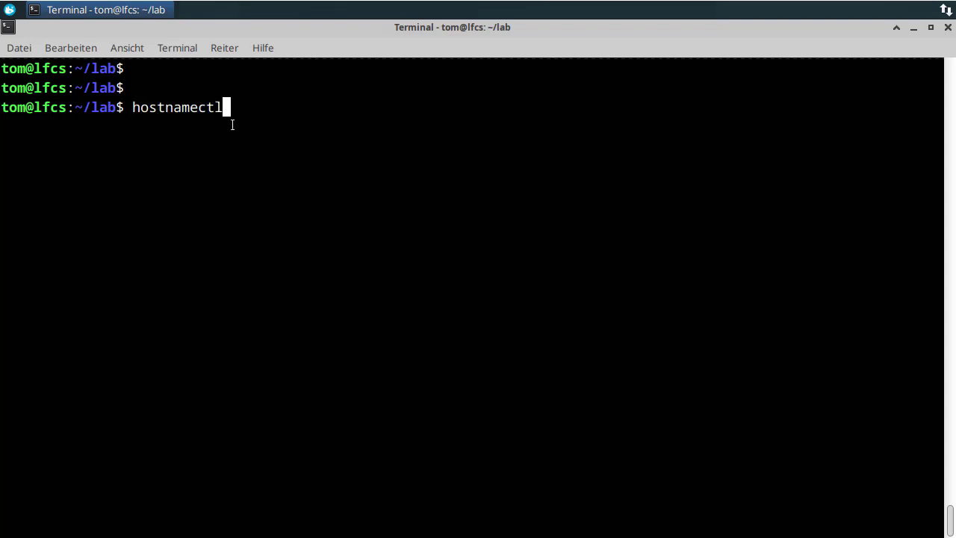
{"action": "key", "text": "Return"}
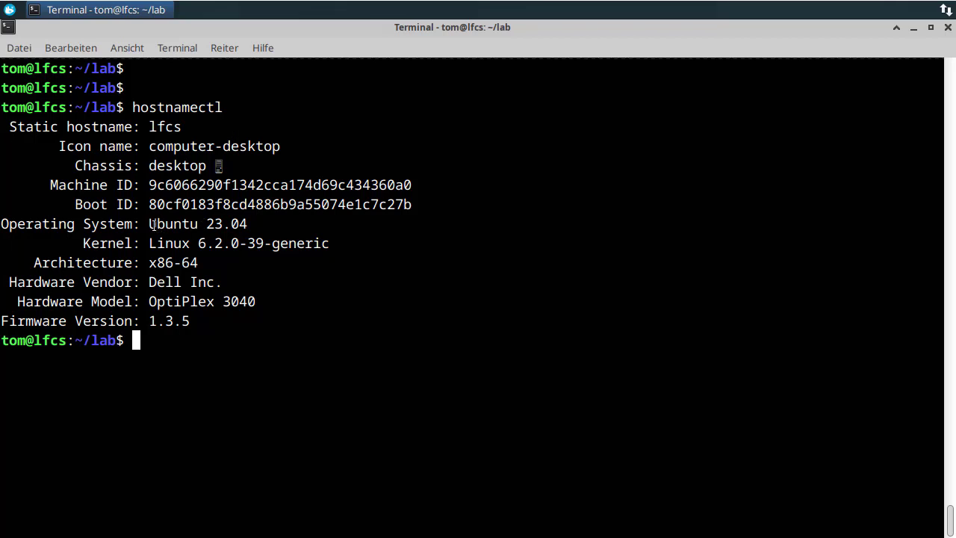
{"action": "left_click_drag", "start_coordinate": [149, 223], "coordinate": [245, 226]}
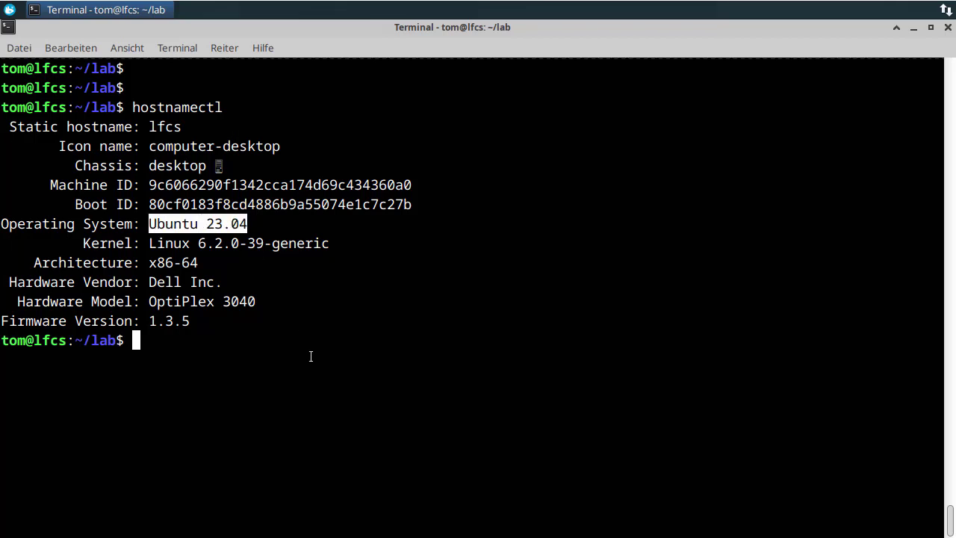
{"action": "left_click", "coordinate": [915, 478]}
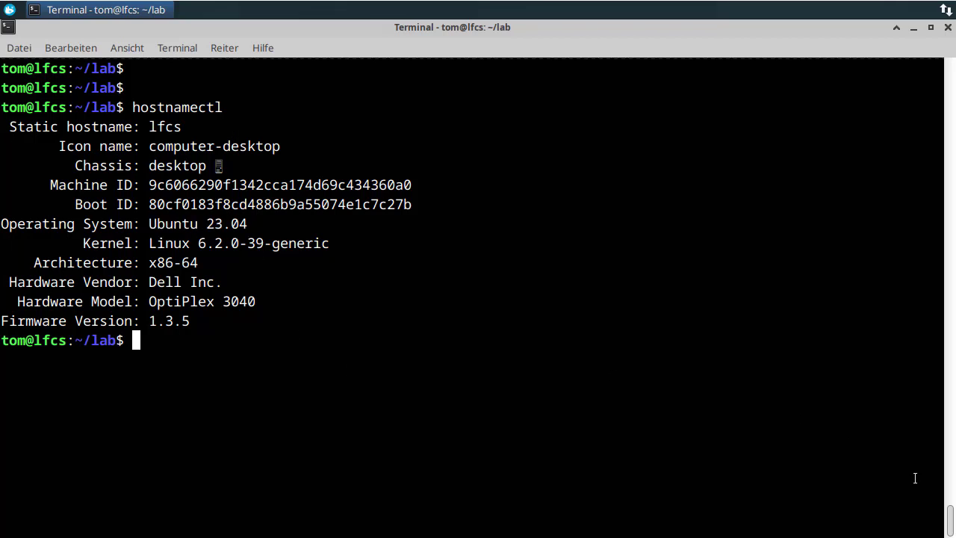
- Run free -h in a cleared terminal and highlight the total and used memory values
{"action": "key", "text": "ctrl+l"}
{"action": "key", "text": "Return"}
{"action": "key", "text": "Return"}
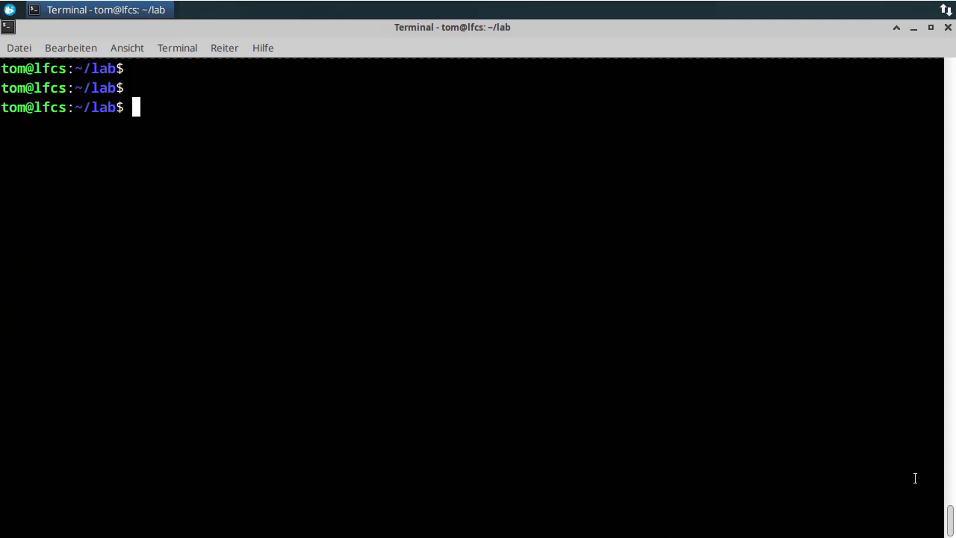
{"action": "type", "text": "free -h"}
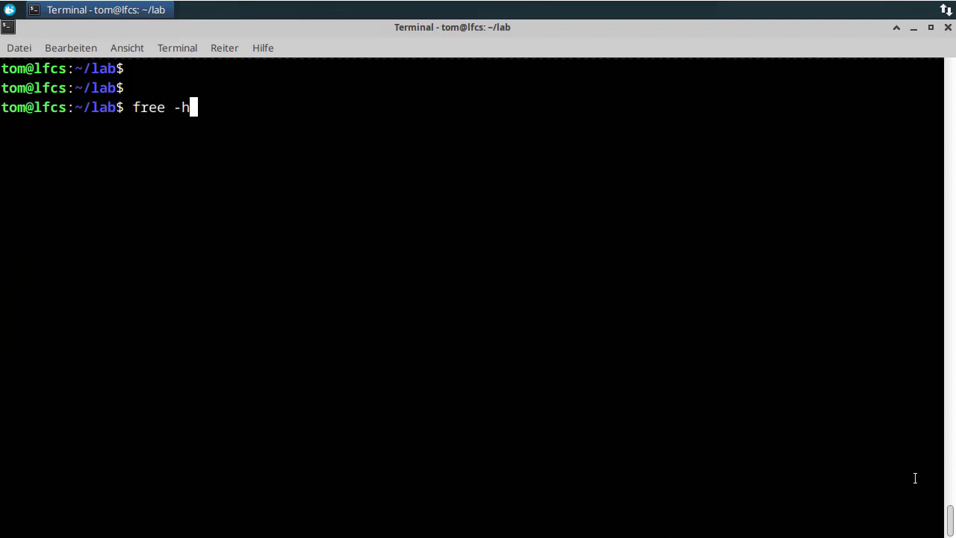
{"action": "key", "text": "Return"}
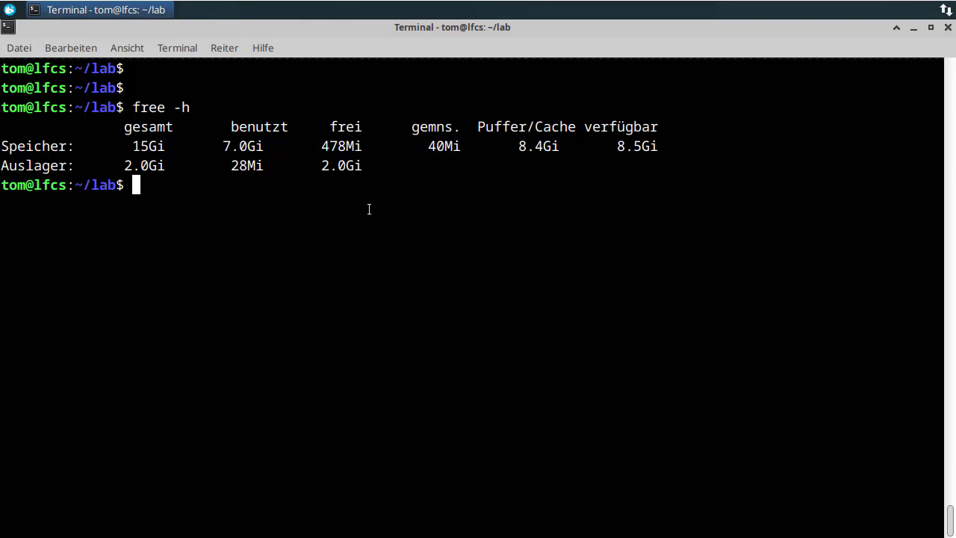
{"action": "left_click_drag", "start_coordinate": [132, 147], "coordinate": [264, 147]}
{"action": "left_click", "coordinate": [359, 252]}
- Check the states of the lab's virtual machines with vagrant status, and clear the terminal
{"action": "type", "text": "vagrant status"}
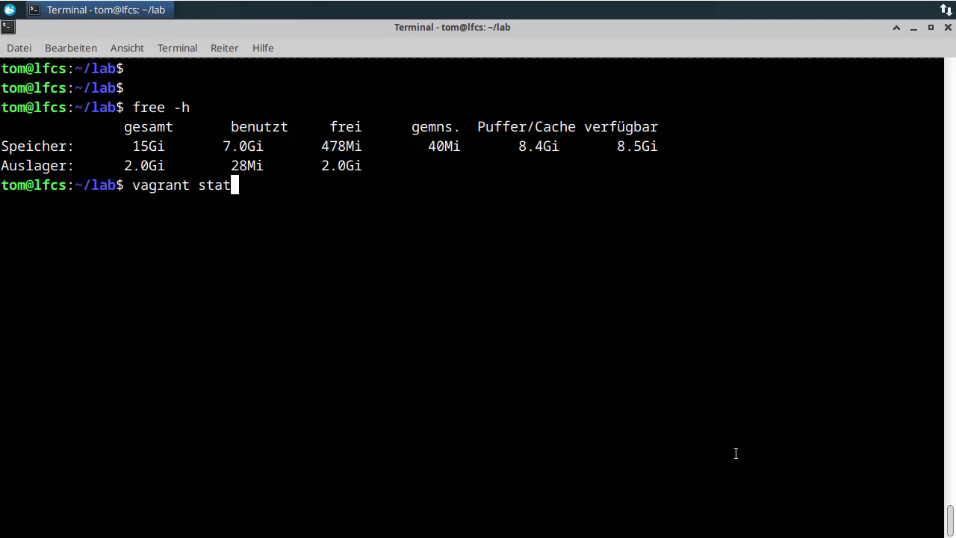
{"action": "key", "text": "Return"}
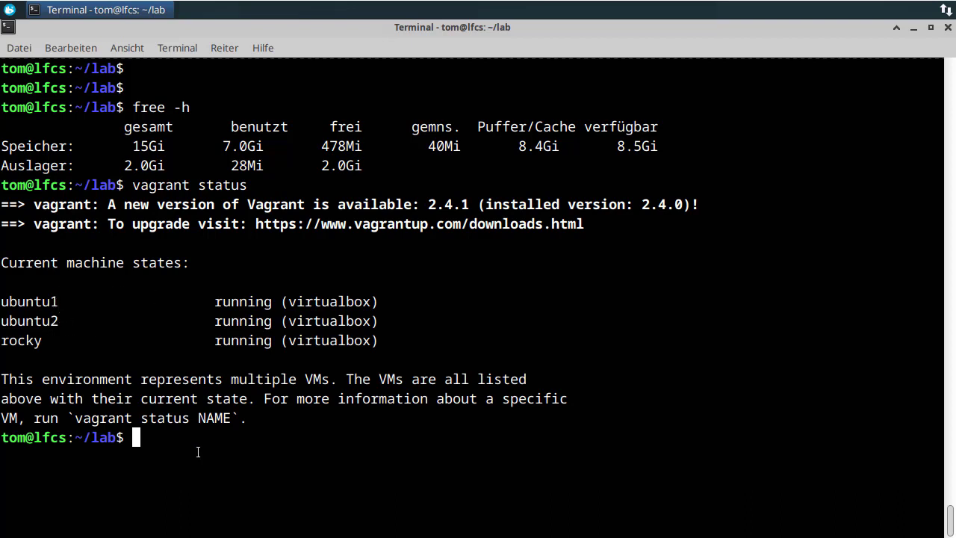
{"action": "key", "text": "ctrl+l"}
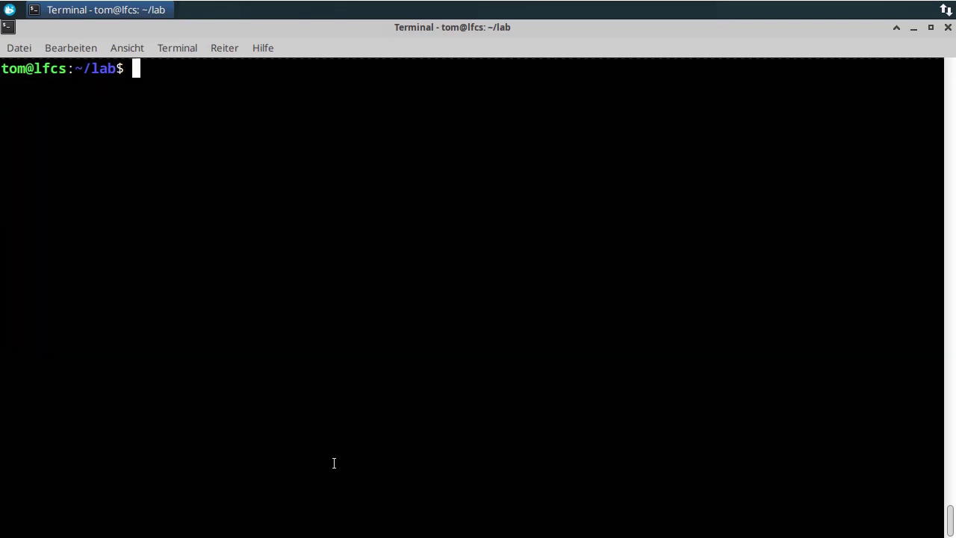
- Connect to the ubuntu1 machine with vagrant ssh and clear its terminal
{"action": "key", "text": "Return"}
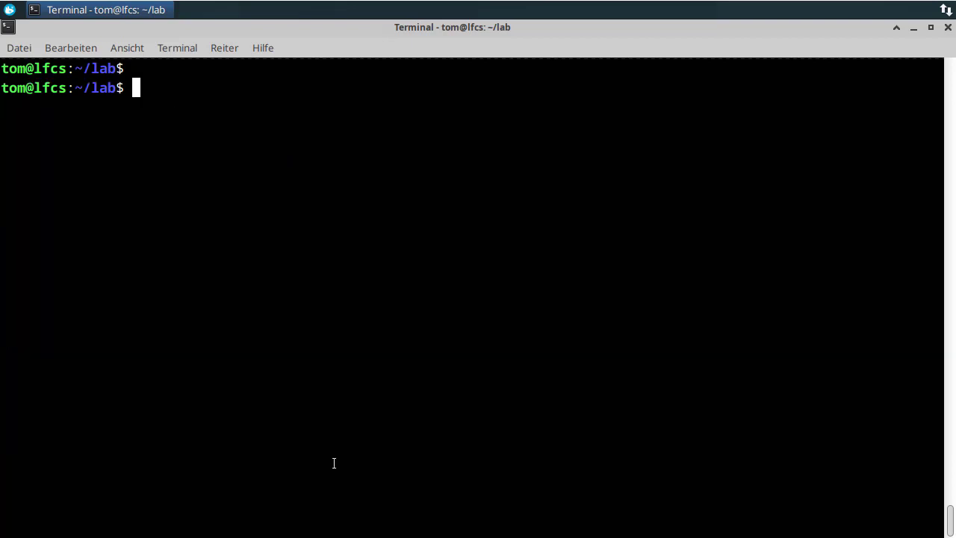
{"action": "type", "text": "vagrant s"}
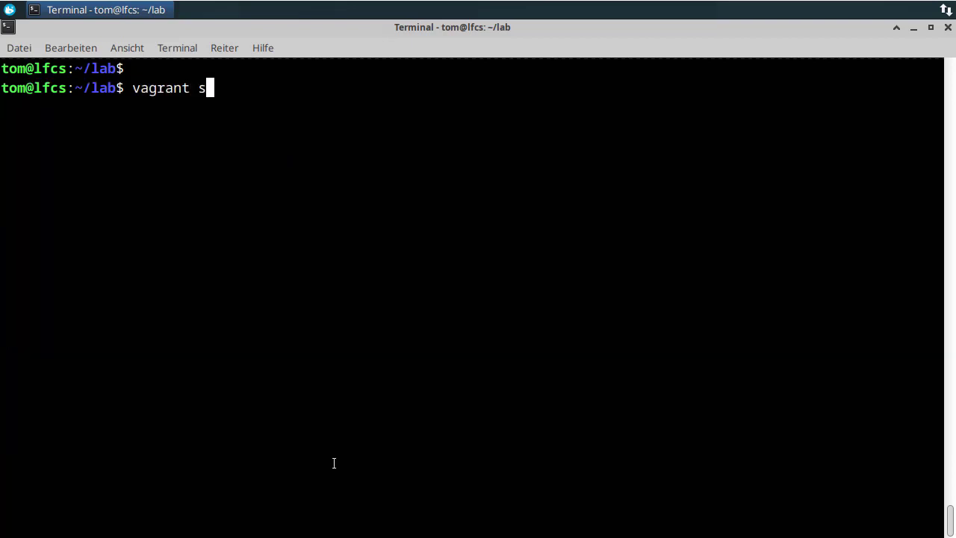
{"action": "type", "text": "sh ubuntu1"}
{"action": "key", "text": "Return"}
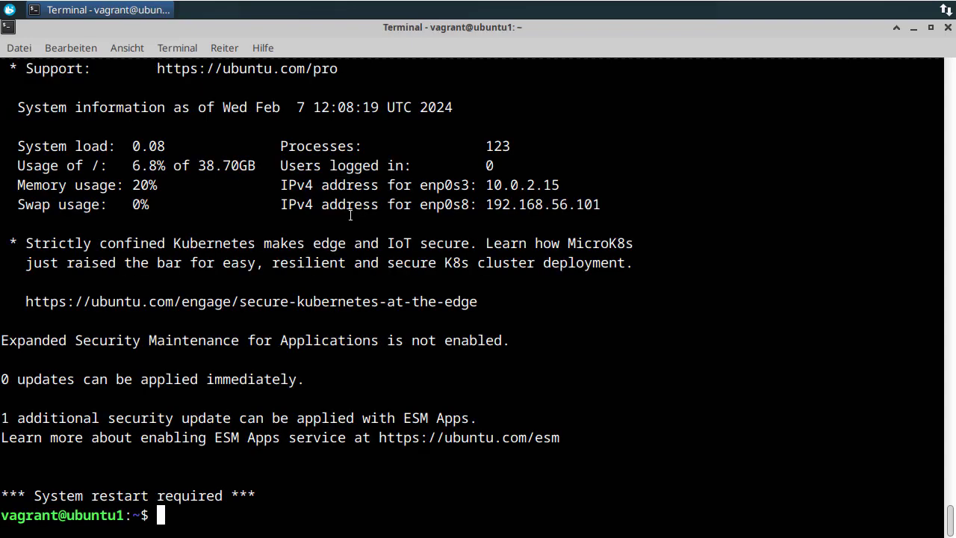
{"action": "key", "text": "ctrl+l"}
{"action": "key", "text": "Return"}
{"action": "key", "text": "Return"}
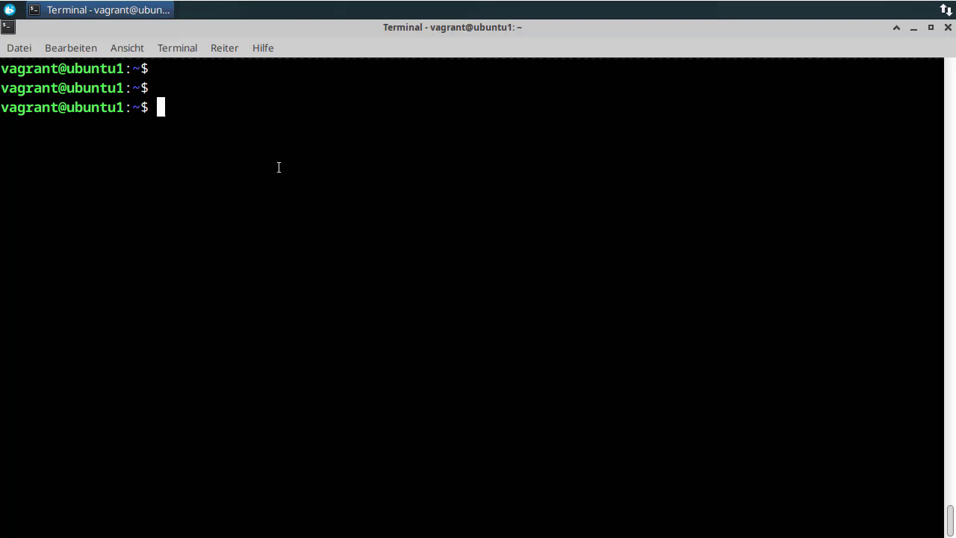
- Connect to the rocky machine with vagrant ssh in a new terminal tab, clear its screen and return to the ubuntu1 tab
{"action": "left_click", "coordinate": [23, 49]}
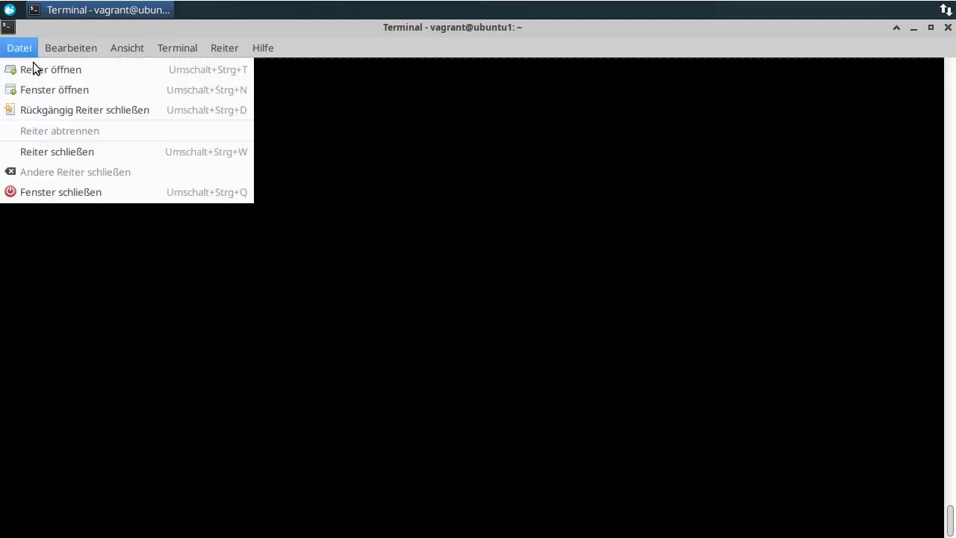
{"action": "key", "text": "shift+ctrl+t"}
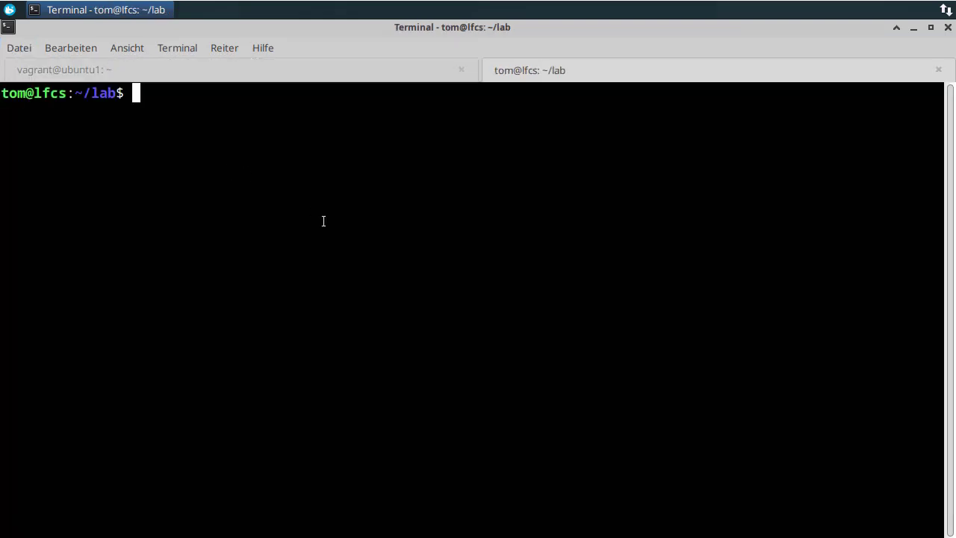
{"action": "type", "text": "vagrant ssh ubuntu2"}
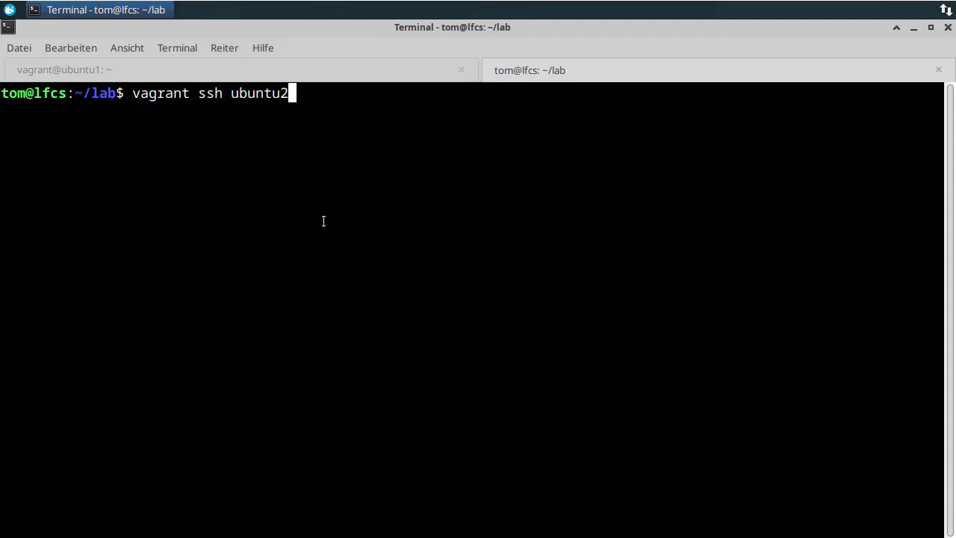
{"action": "key", "text": "BackSpace"}
{"action": "key", "text": "BackSpace"}
{"action": "key", "text": "BackSpace"}
{"action": "key", "text": "BackSpace"}
{"action": "key", "text": "BackSpace"}
{"action": "key", "text": "BackSpace"}
{"action": "key", "text": "BackSpace"}
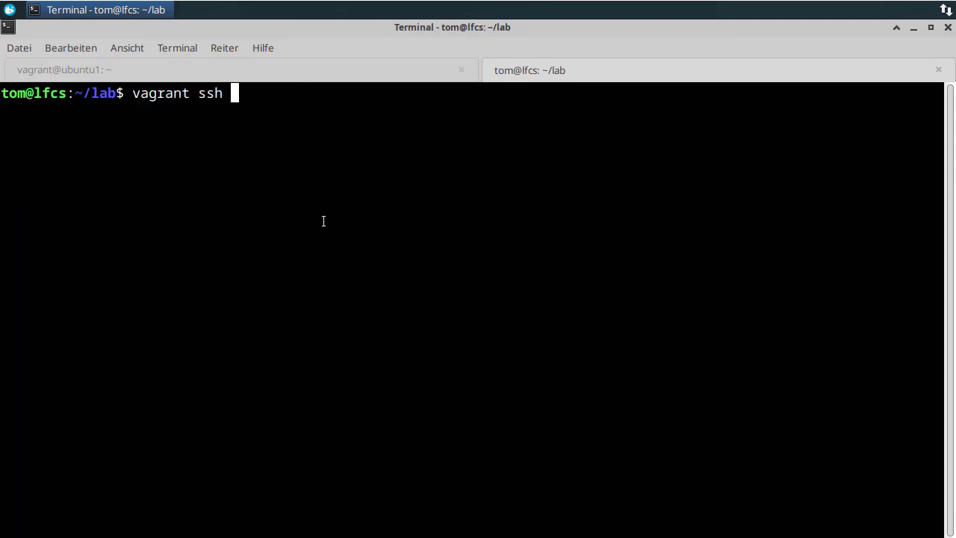
{"action": "type", "text": "rocky"}
{"action": "key", "text": "Return"}
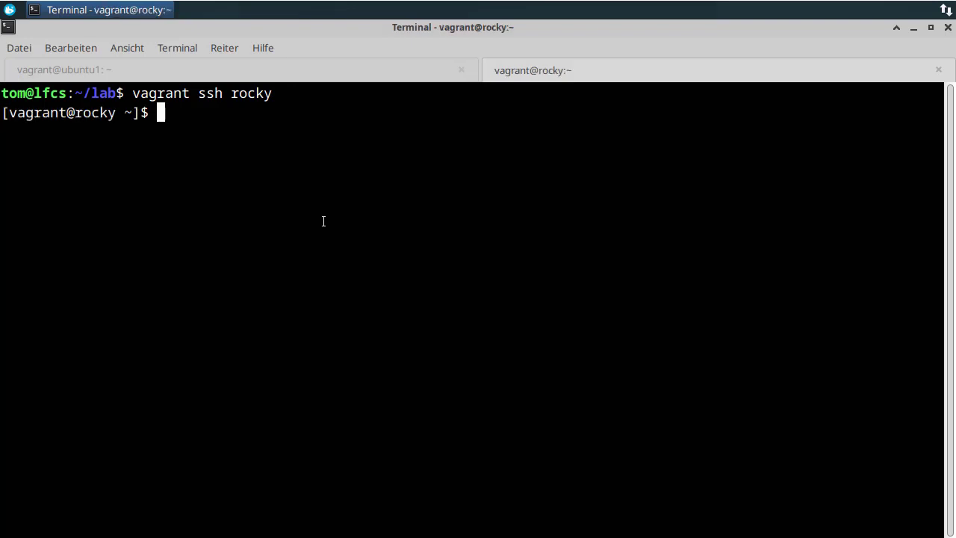
{"action": "key", "text": "ctrl+l"}
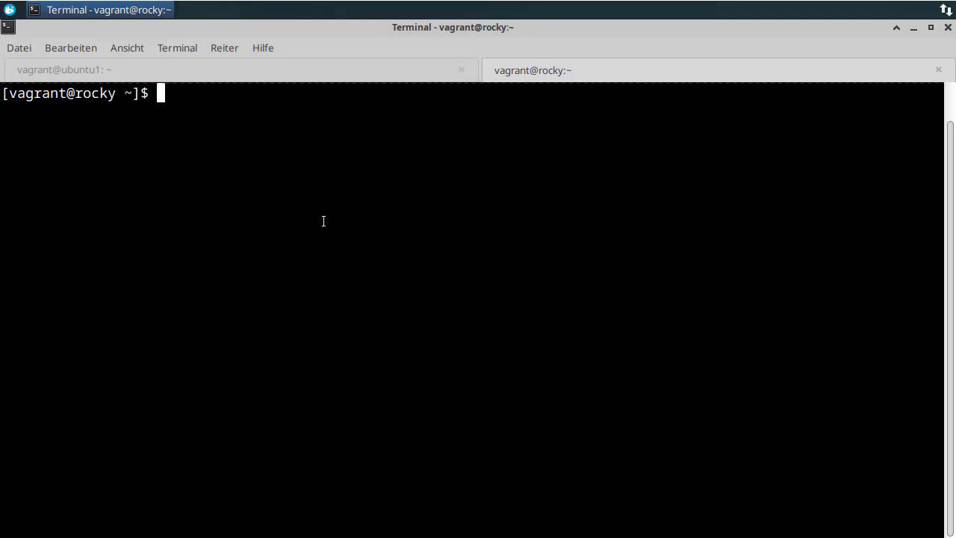
{"action": "left_click", "coordinate": [294, 70]}
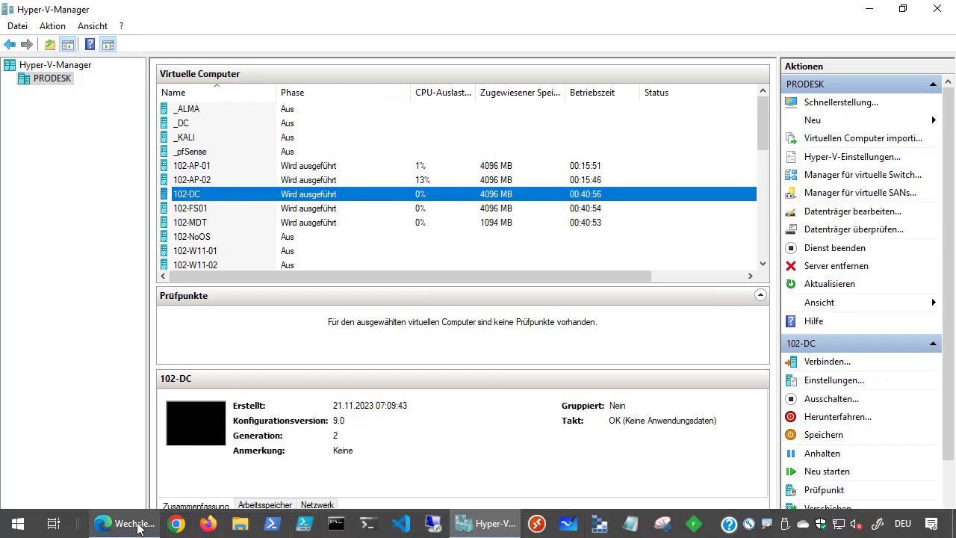
- Switch to the Microsoft Intune admin center in the browser and open the Devices overview
{"action": "left_click", "coordinate": [142, 525]}
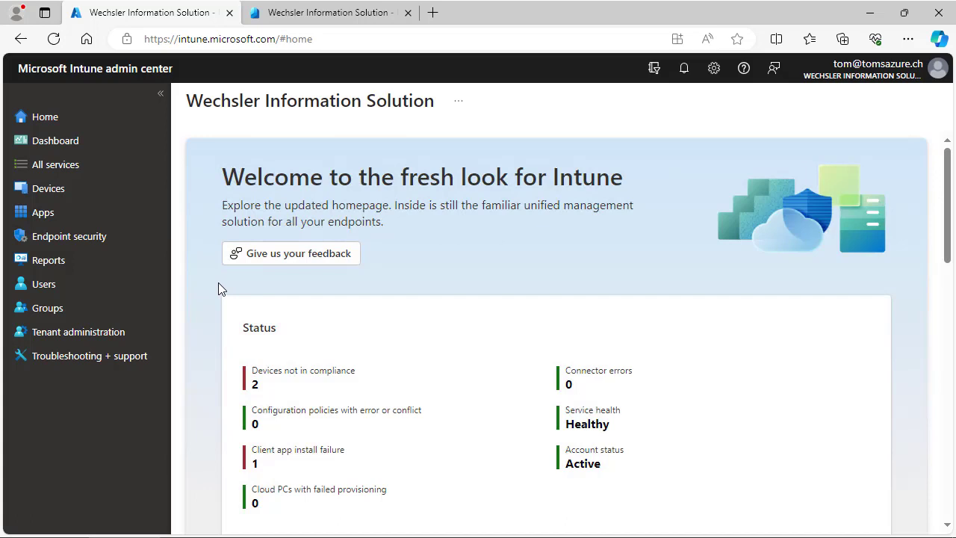
{"action": "left_click", "coordinate": [42, 190]}
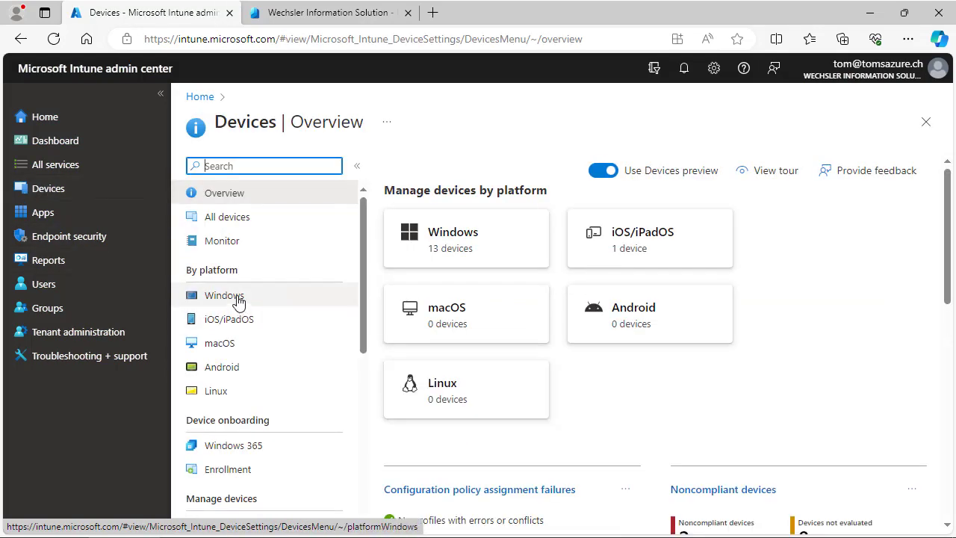
- Open the Windows devices list in Intune and review the enrolled devices with their compliance and OS version
{"action": "left_click", "coordinate": [238, 299]}
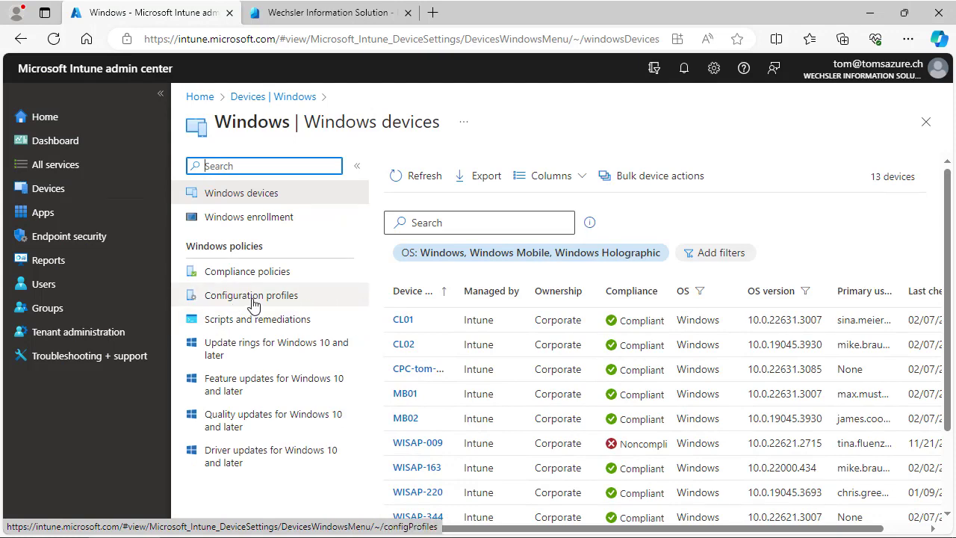
{"action": "scroll", "coordinate": [448, 366], "scroll_direction": "down", "scroll_amount": 3}
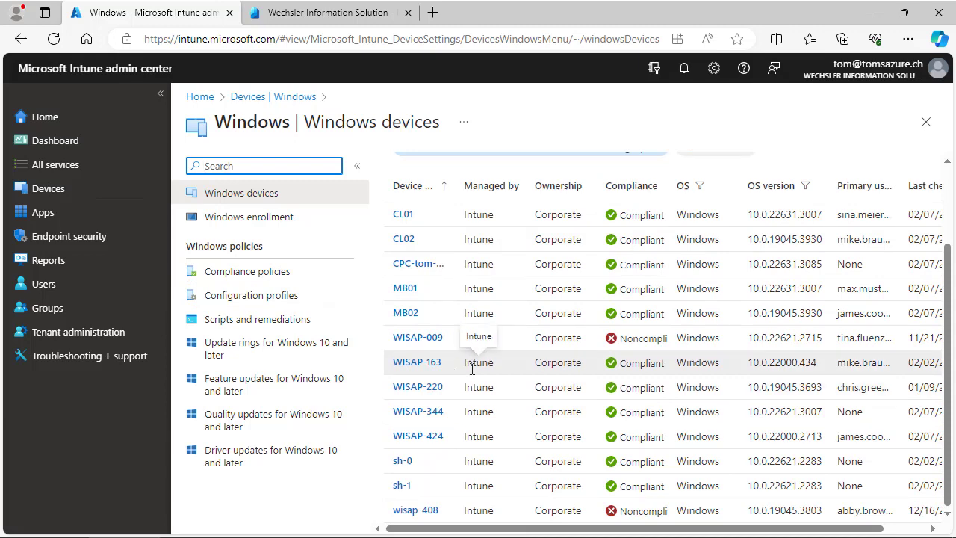
{"action": "scroll", "coordinate": [472, 368], "scroll_direction": "up", "scroll_amount": 3}
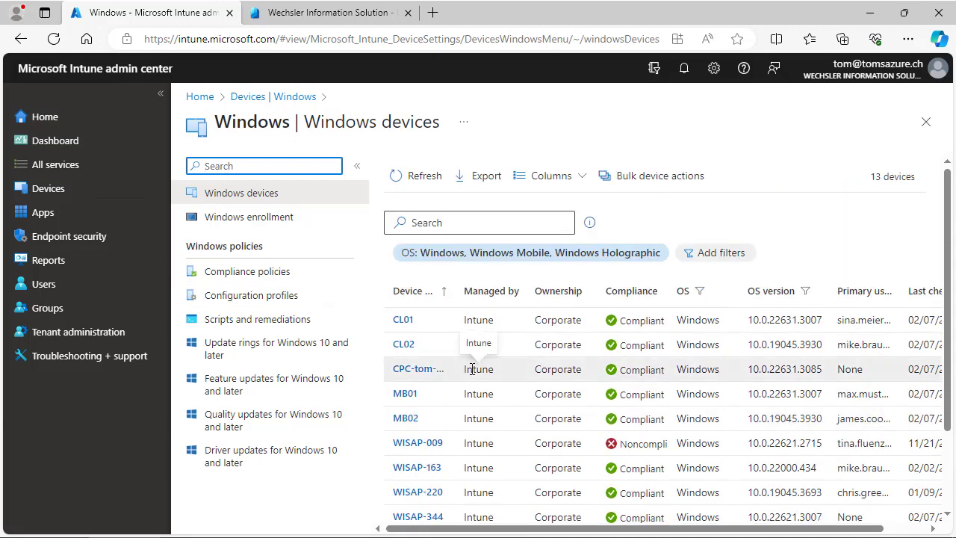
- Open the Windows configuration profiles and look through the list of policies
{"action": "left_click", "coordinate": [227, 299]}
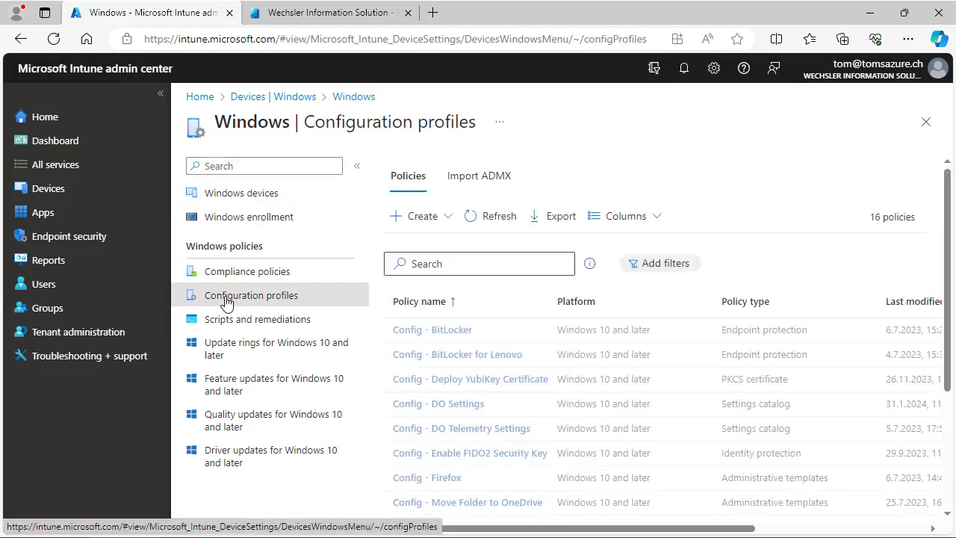
{"action": "scroll", "coordinate": [527, 369], "scroll_direction": "down", "scroll_amount": 3}
{"action": "scroll", "coordinate": [528, 369], "scroll_direction": "down", "scroll_amount": 2}
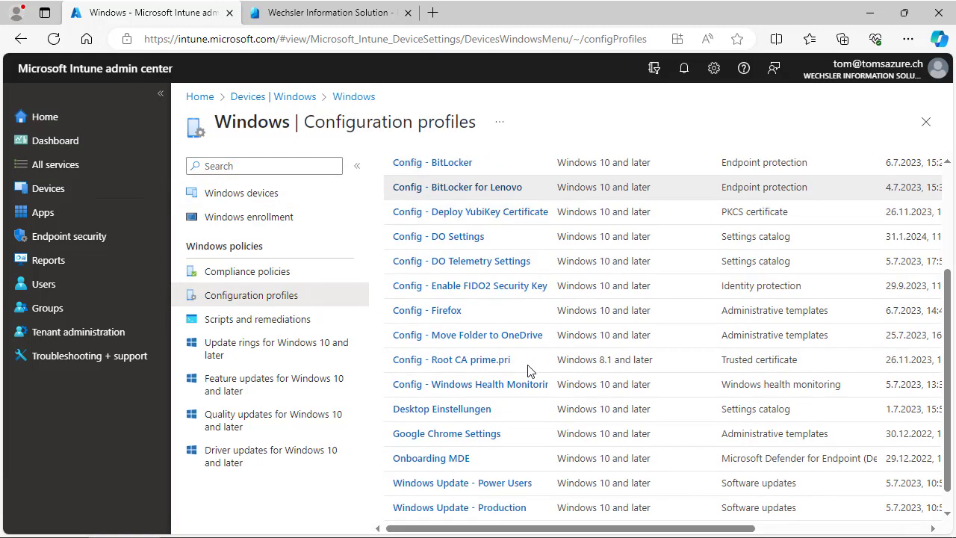
{"action": "scroll", "coordinate": [528, 369], "scroll_direction": "down", "scroll_amount": 1}
{"action": "scroll", "coordinate": [527, 367], "scroll_direction": "up", "scroll_amount": 2}
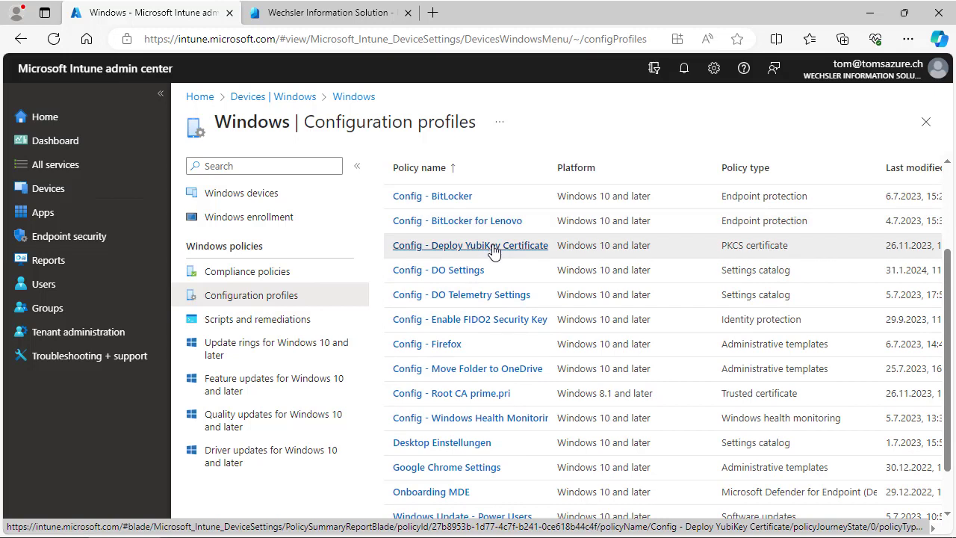
- Switch to Hyper-V-Manager, review the virtual machines on PRODESK and select 102-AP-01
{"action": "left_click", "coordinate": [871, 17]}
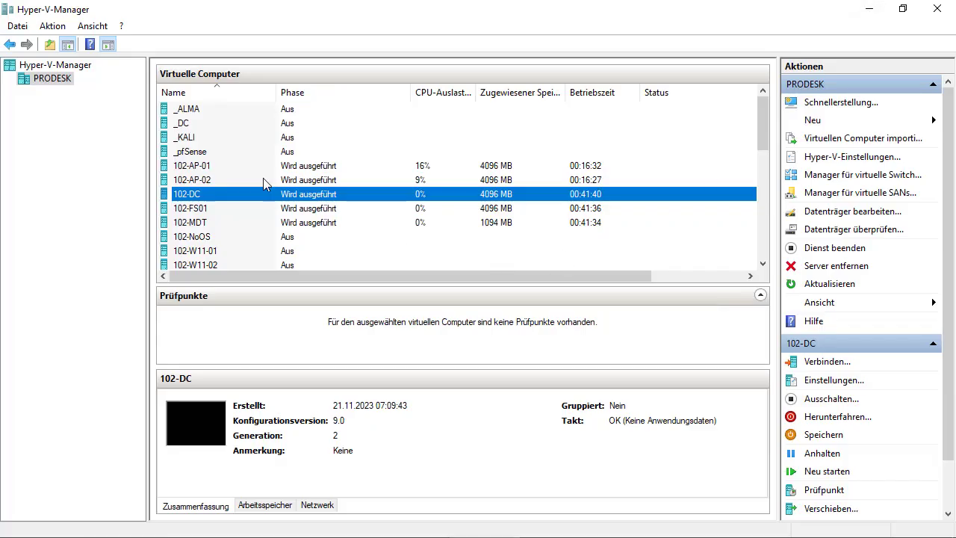
{"action": "scroll", "coordinate": [263, 180], "scroll_direction": "down", "scroll_amount": 3}
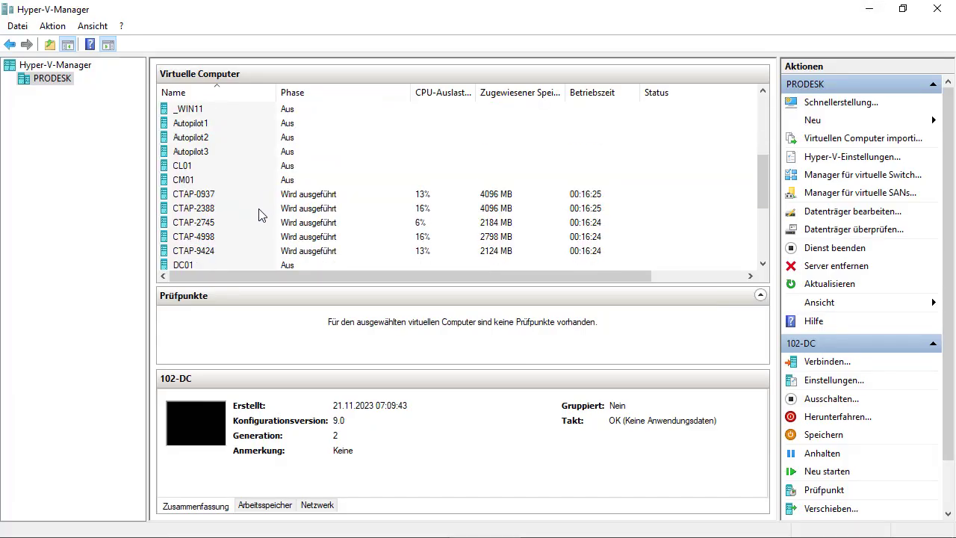
{"action": "scroll", "coordinate": [226, 183], "scroll_direction": "up", "scroll_amount": 4}
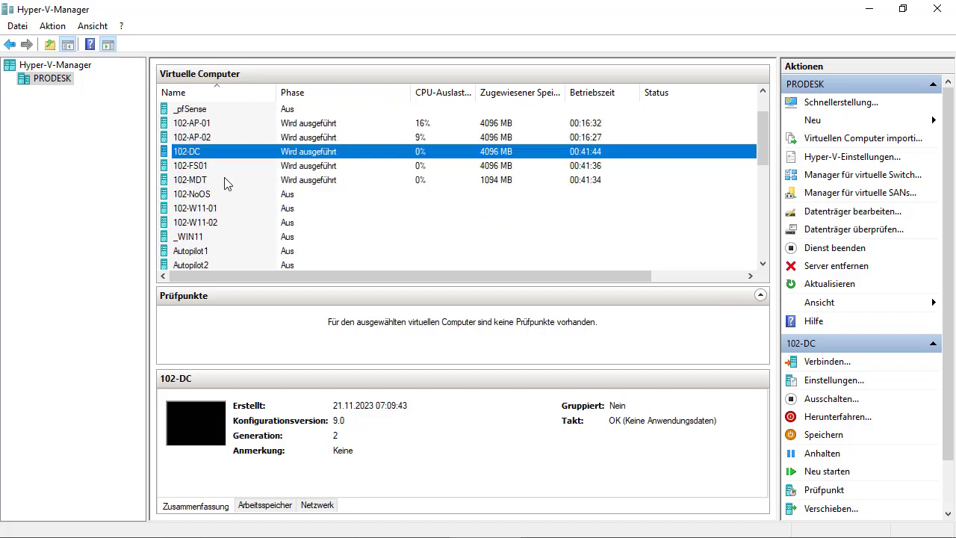
{"action": "scroll", "coordinate": [227, 193], "scroll_direction": "down", "scroll_amount": 3}
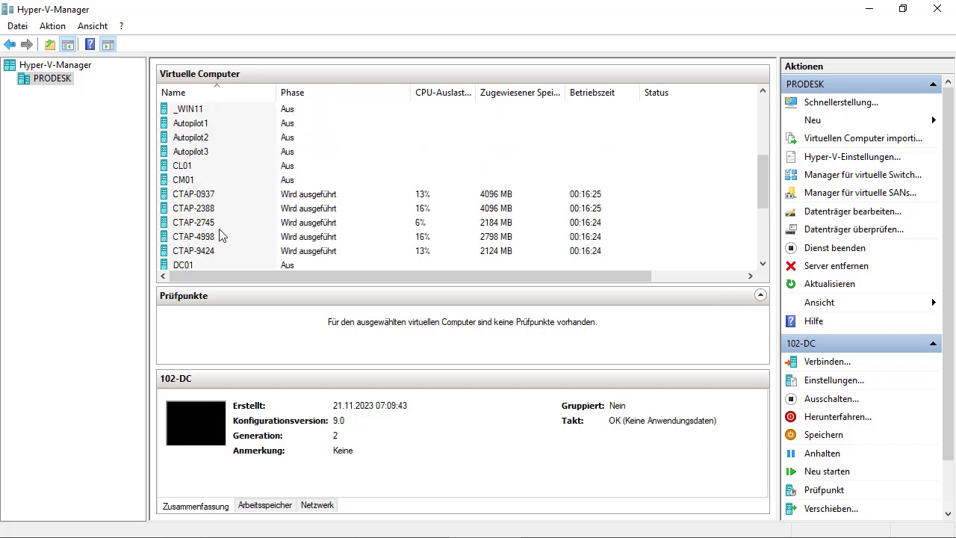
{"action": "scroll", "coordinate": [219, 236], "scroll_direction": "up", "scroll_amount": 2}
{"action": "scroll", "coordinate": [221, 235], "scroll_direction": "up", "scroll_amount": 1}
{"action": "scroll", "coordinate": [233, 176], "scroll_direction": "up", "scroll_amount": 1}
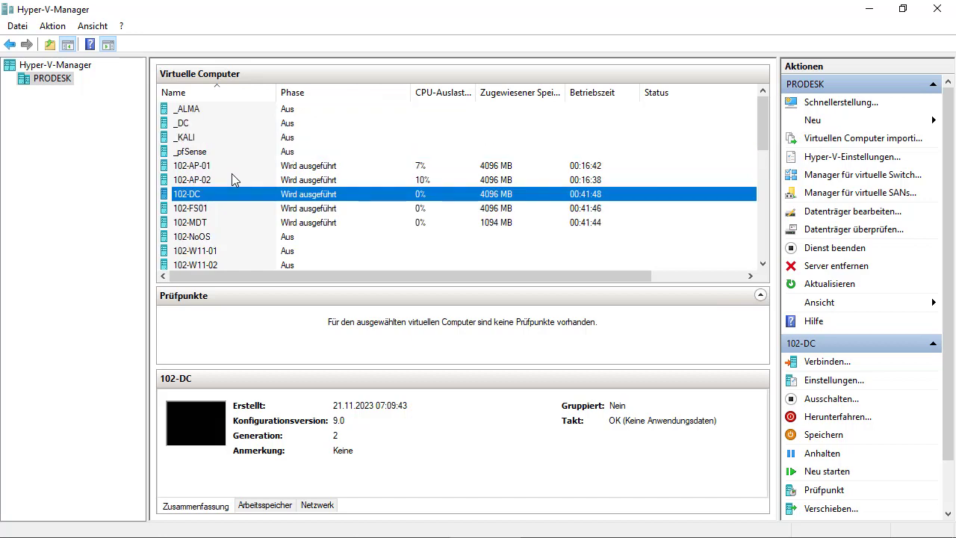
{"action": "left_click", "coordinate": [224, 168]}
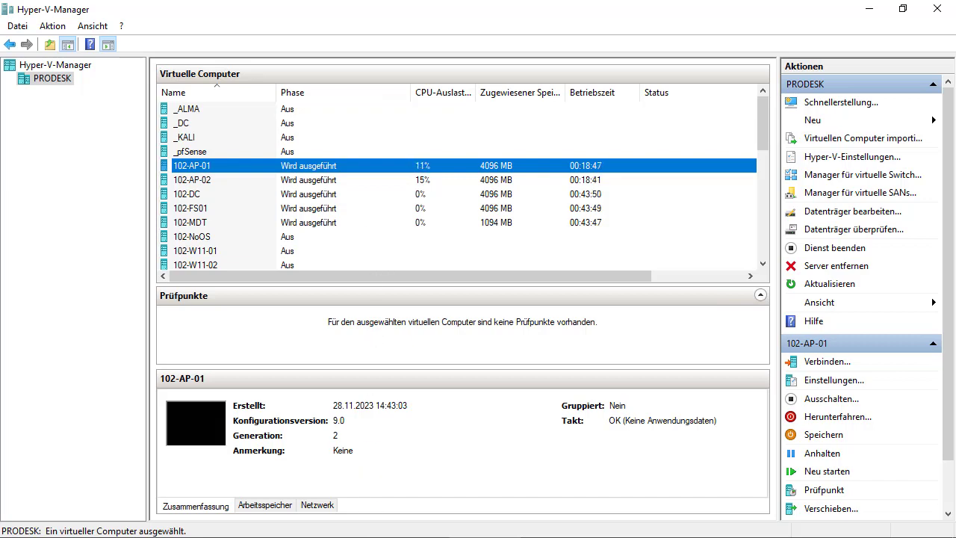
- Switch to the Microsoft Entra admin center in the browser and expand the Global Secure Access (Preview) section
{"action": "left_click", "coordinate": [369, 523]}
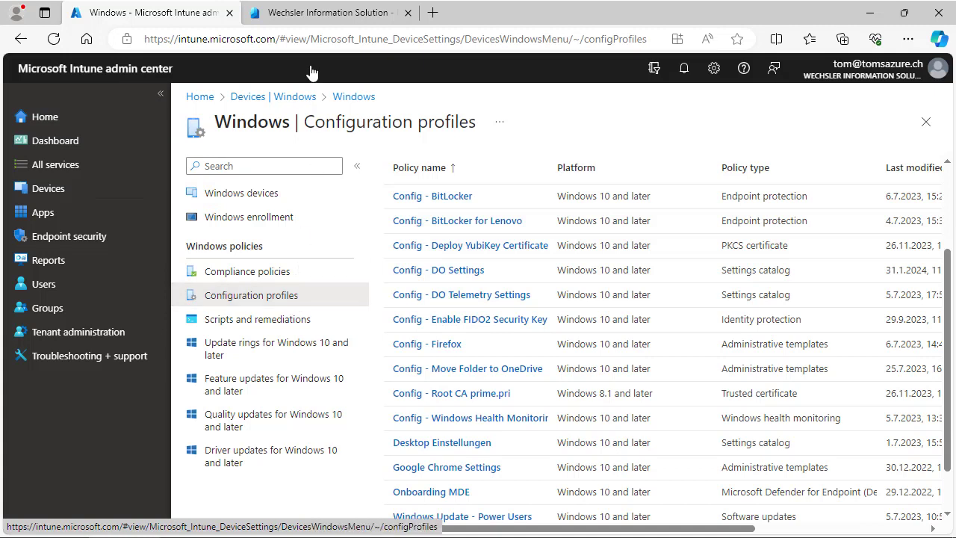
{"action": "left_click", "coordinate": [322, 21]}
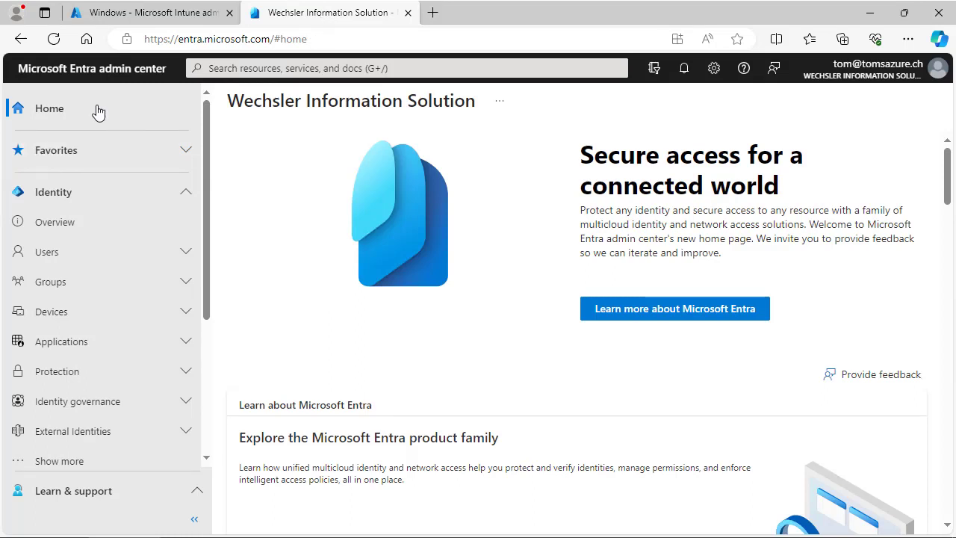
{"action": "scroll", "coordinate": [199, 363], "scroll_direction": "down", "scroll_amount": 3}
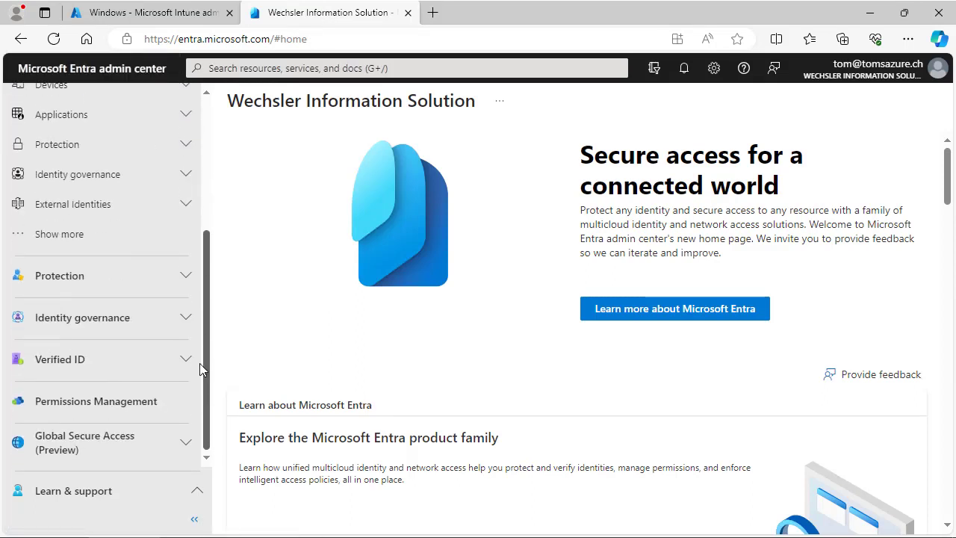
{"action": "left_click", "coordinate": [64, 446]}
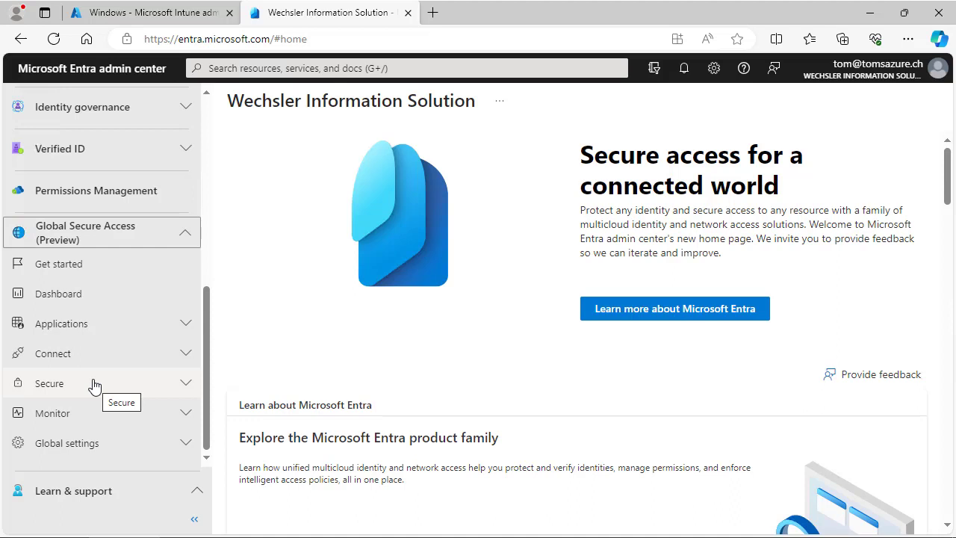
- Open the Conditional Access policies under Protection and review the policy list with its states
{"action": "scroll", "coordinate": [94, 384], "scroll_direction": "up", "scroll_amount": 4}
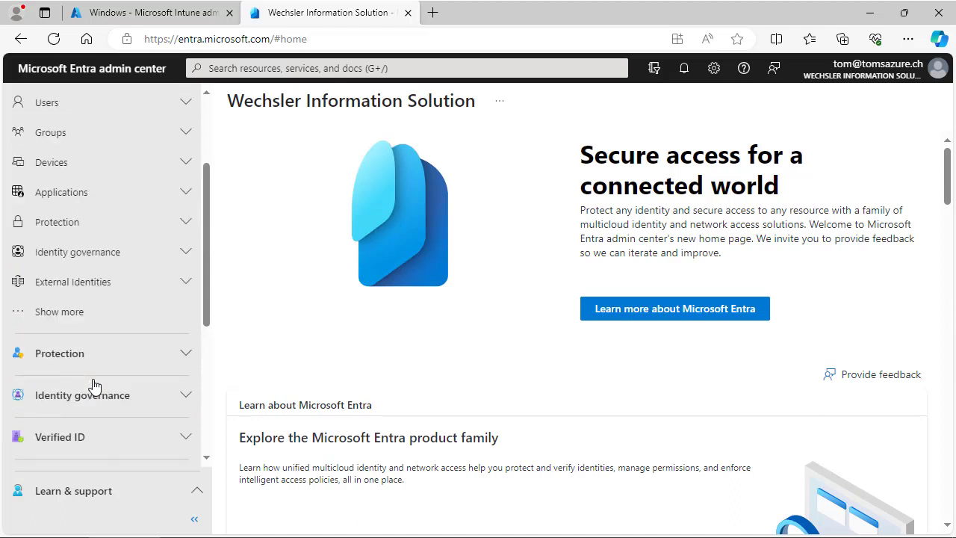
{"action": "left_click", "coordinate": [69, 224]}
{"action": "left_click", "coordinate": [77, 287]}
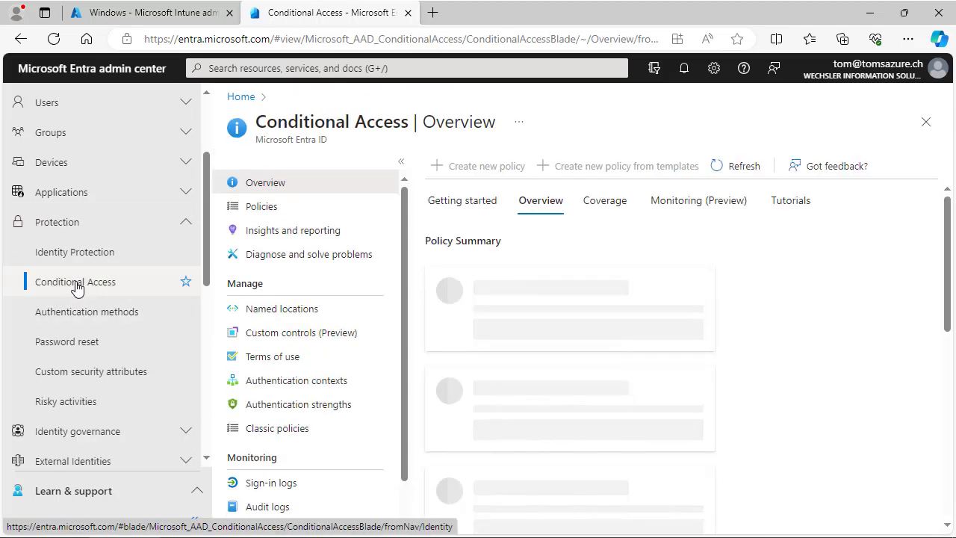
{"action": "left_click", "coordinate": [271, 210]}
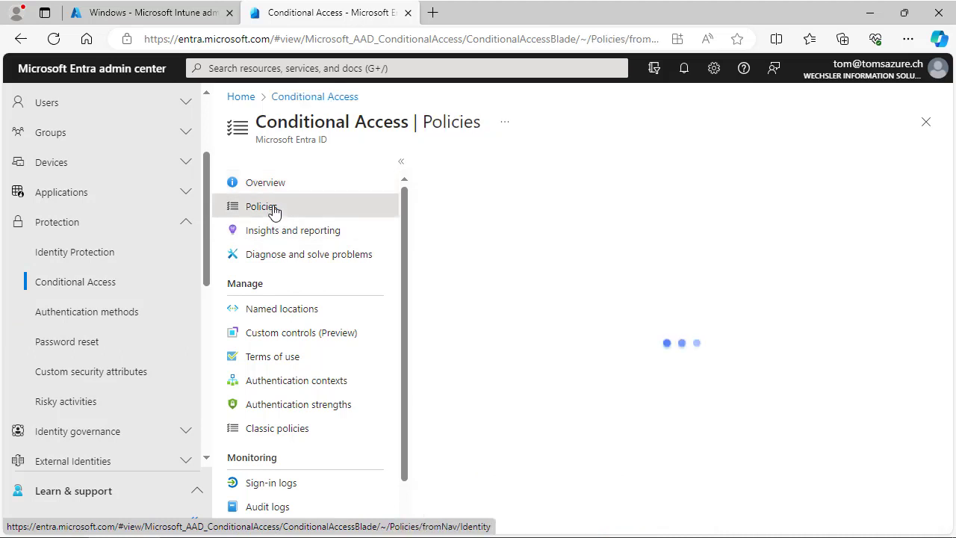
{"action": "scroll", "coordinate": [624, 341], "scroll_direction": "down", "scroll_amount": 2}
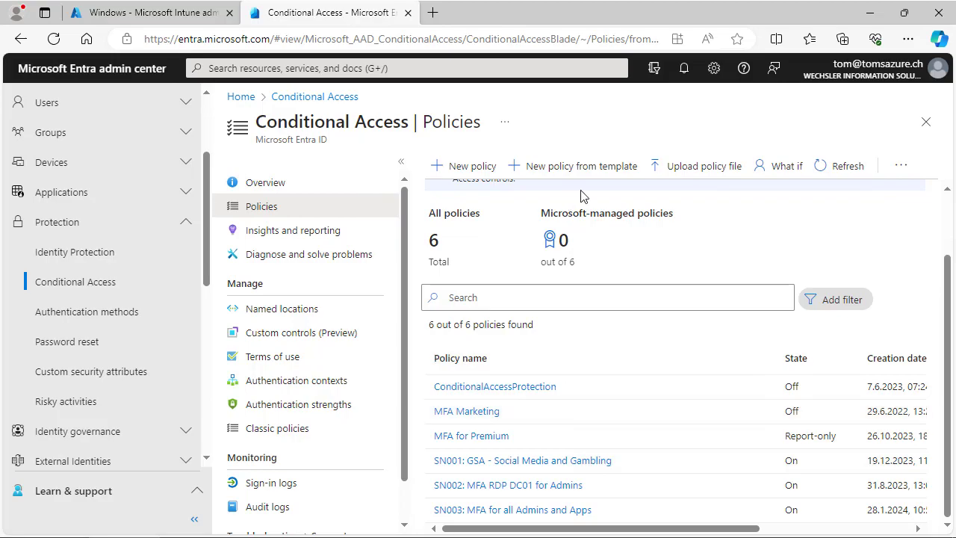
- Switch to Hyper-V-Manager, show the new virtual computer wizard for PRODESK and cancel it
{"action": "left_click", "coordinate": [871, 20]}
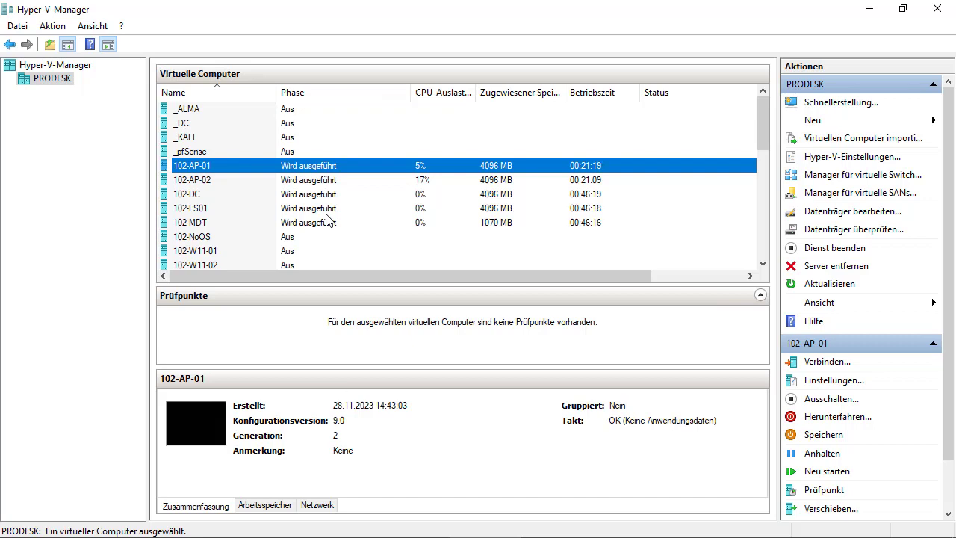
{"action": "right_click", "coordinate": [47, 83]}
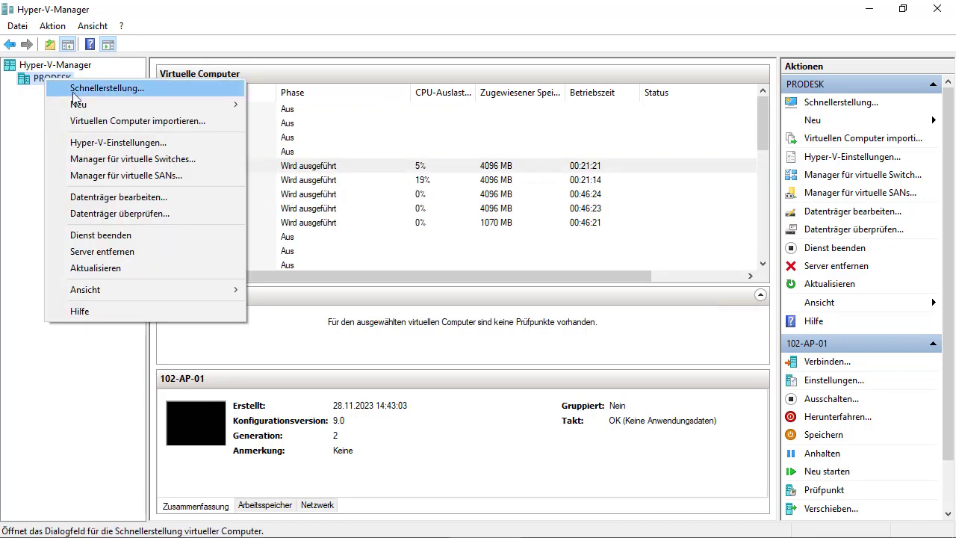
{"action": "mouse_move", "coordinate": [162, 102]}
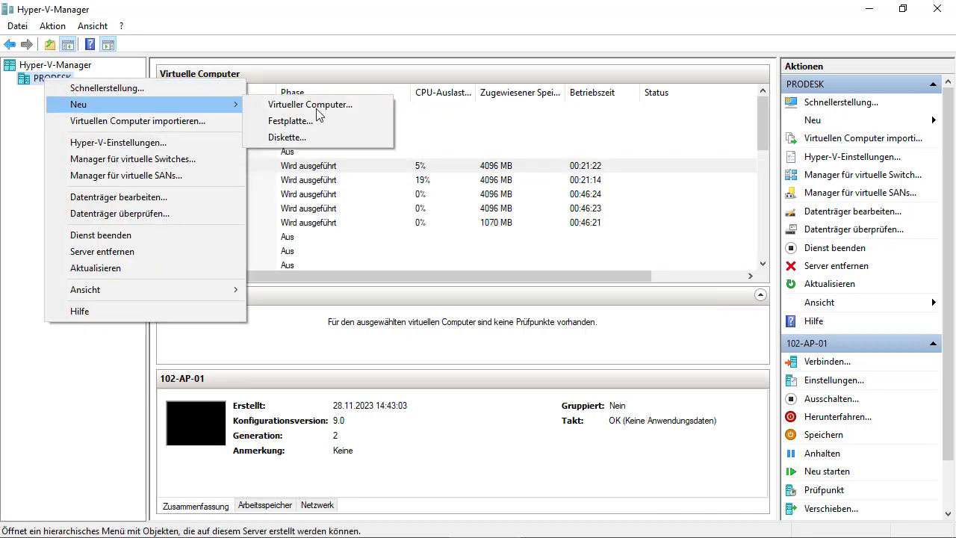
{"action": "left_click", "coordinate": [363, 103]}
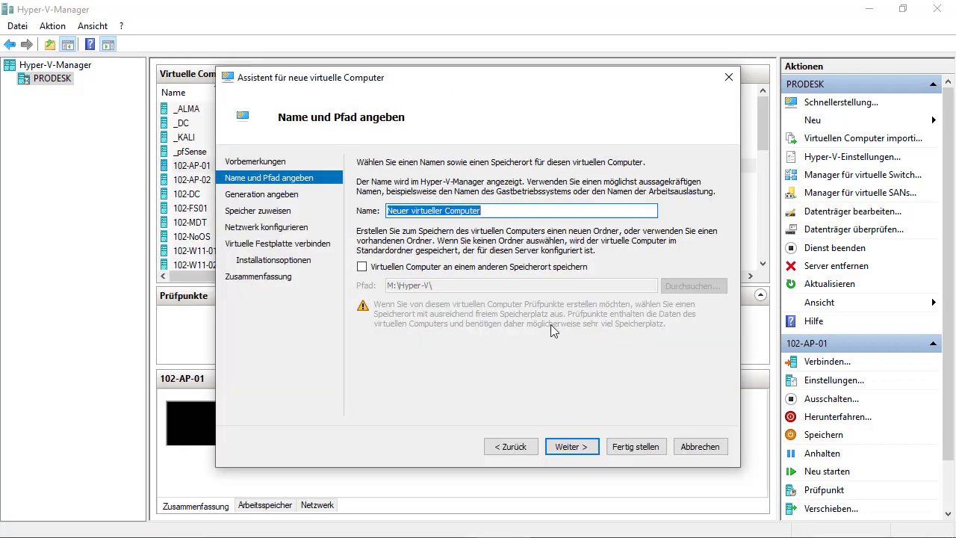
{"action": "left_click", "coordinate": [699, 448]}
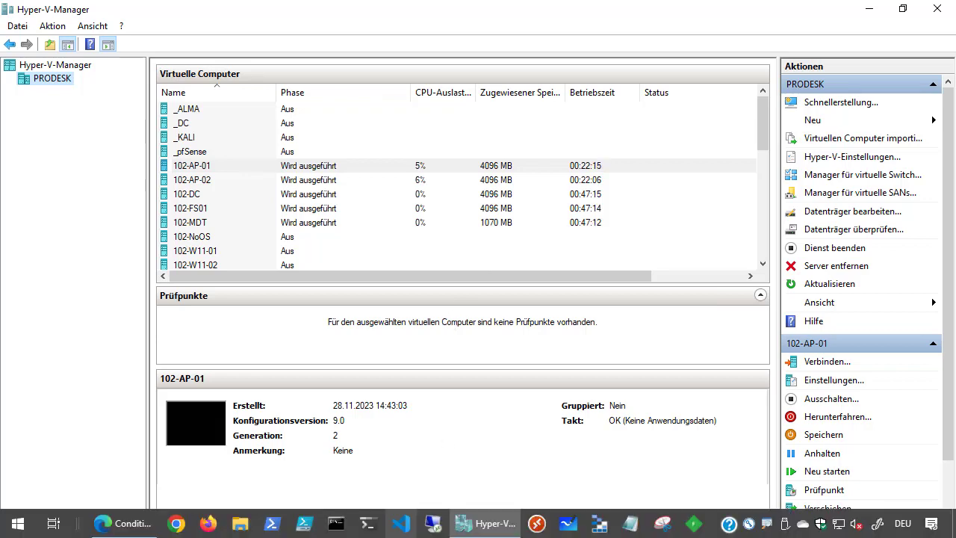
- Switch back to the browser with the Conditional Access policies and look further through the page
{"action": "left_click", "coordinate": [120, 522]}
{"action": "scroll", "coordinate": [112, 272], "scroll_direction": "down", "scroll_amount": 5}
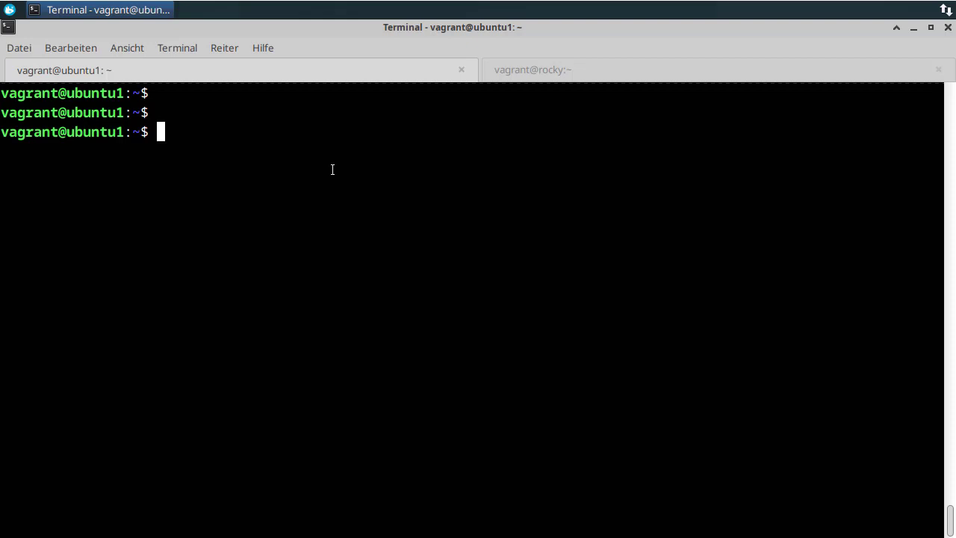
- Show the rocky terminal session and return to the ubuntu1 session, leaving its tab title unchanged
{"action": "left_click", "coordinate": [631, 75]}
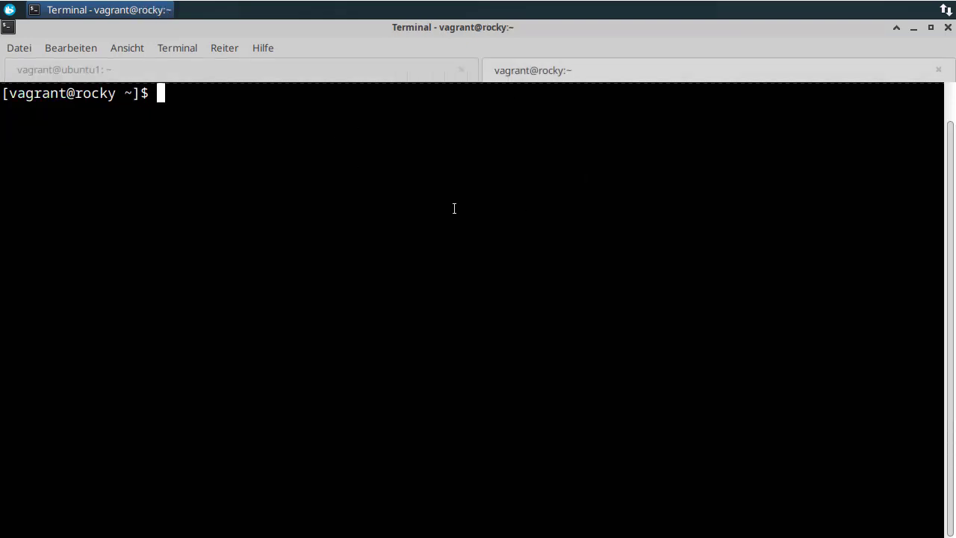
{"action": "double_click", "coordinate": [300, 73]}
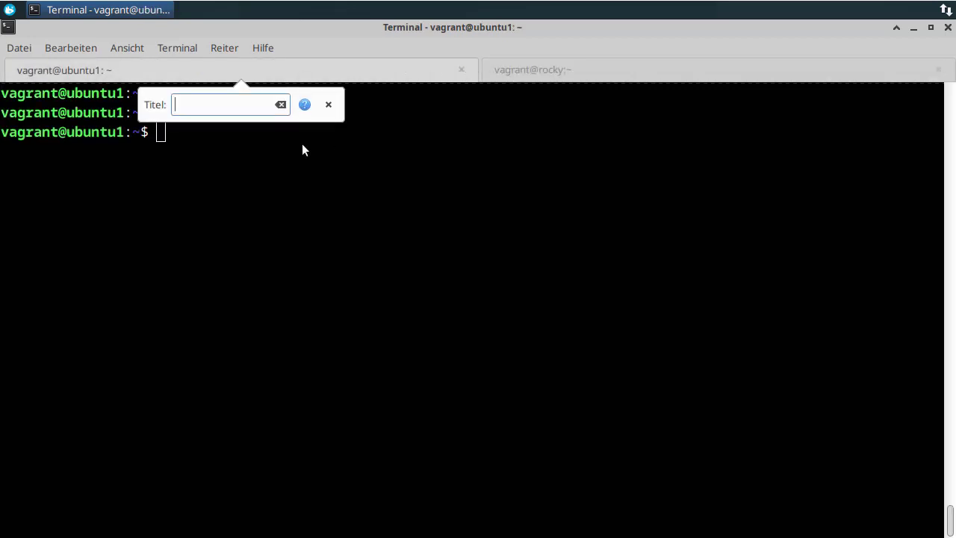
{"action": "key", "text": "Escape"}
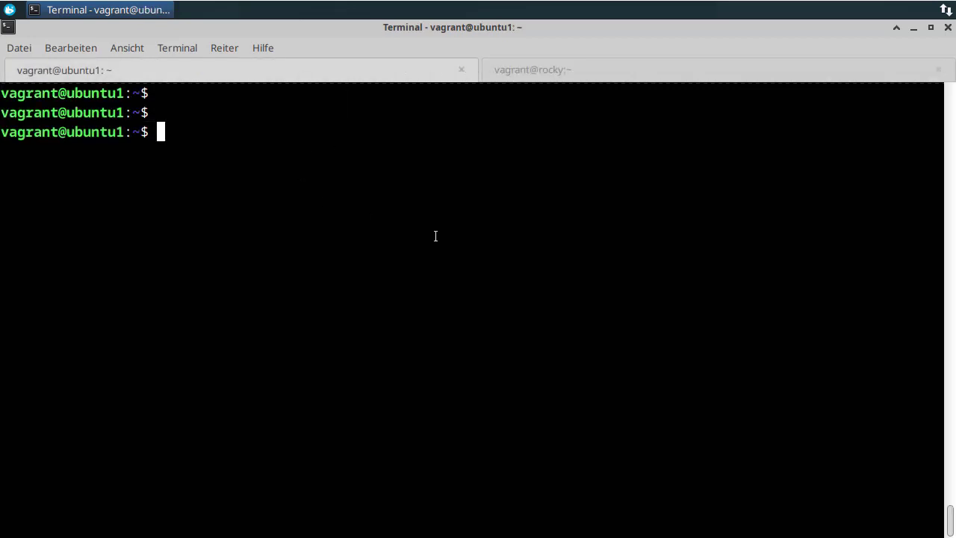